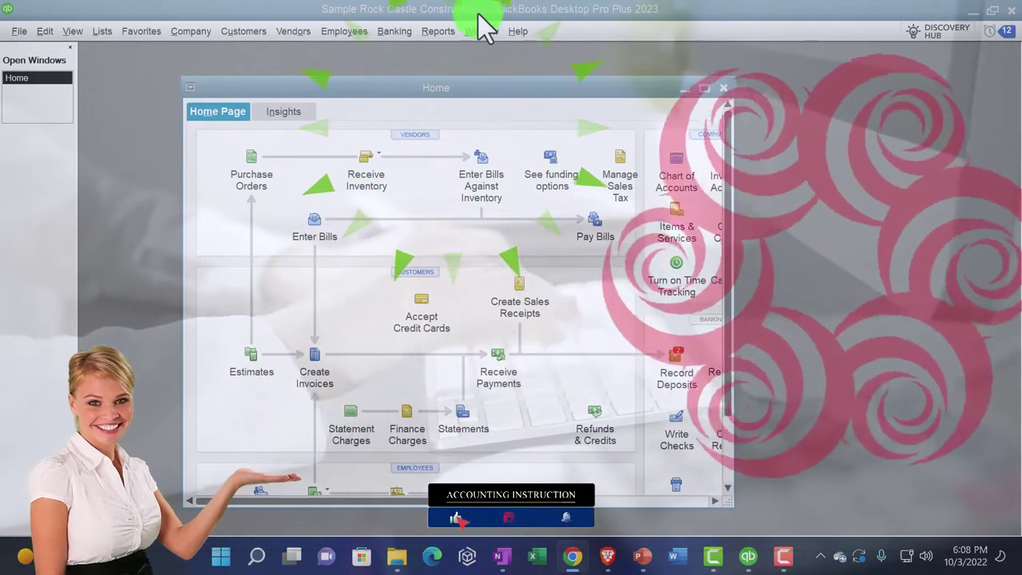
Step: Maximize the Home window and check the window and icon bar display options
left_click(706, 92)
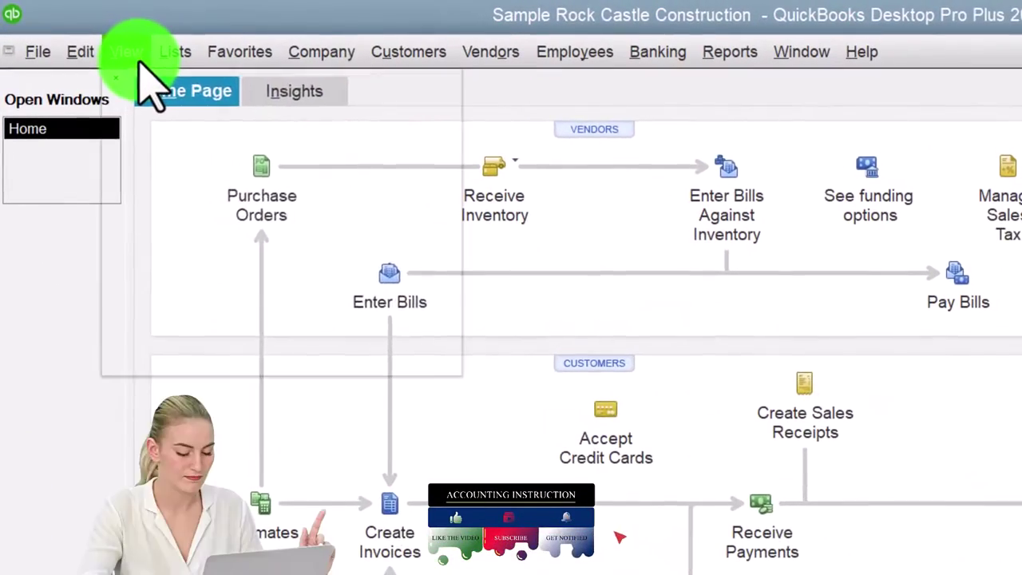
left_click(110, 45)
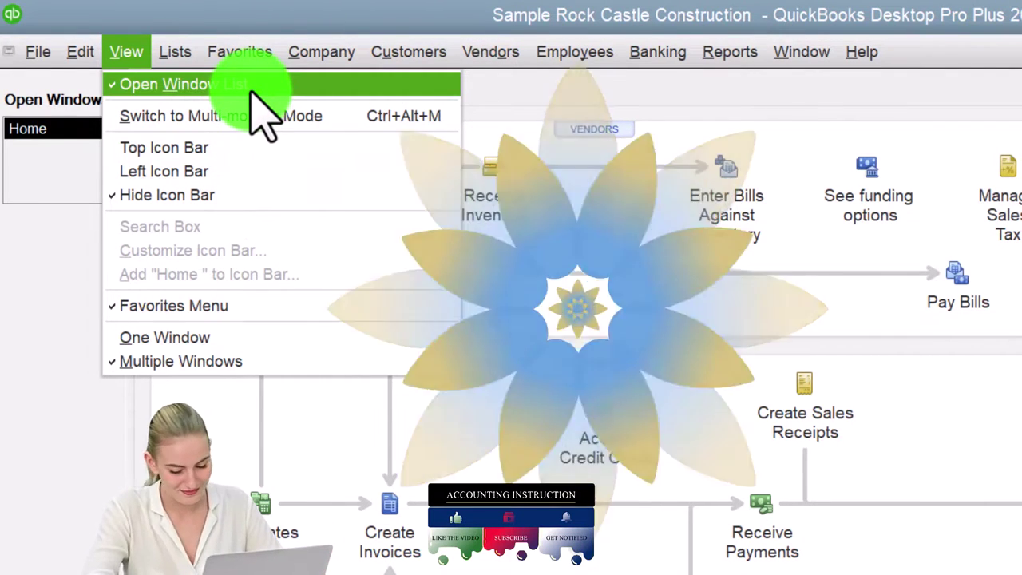
left_click(60, 257)
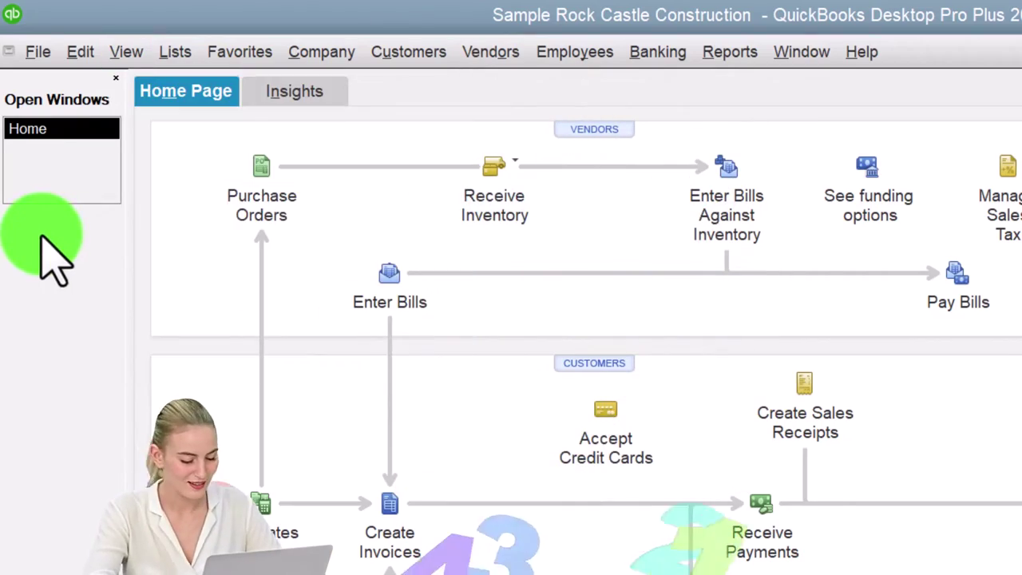
Step: Open the Profit & Loss Standard report and set its date range from 01/01/2024 to 12/31/2024
left_click(730, 52)
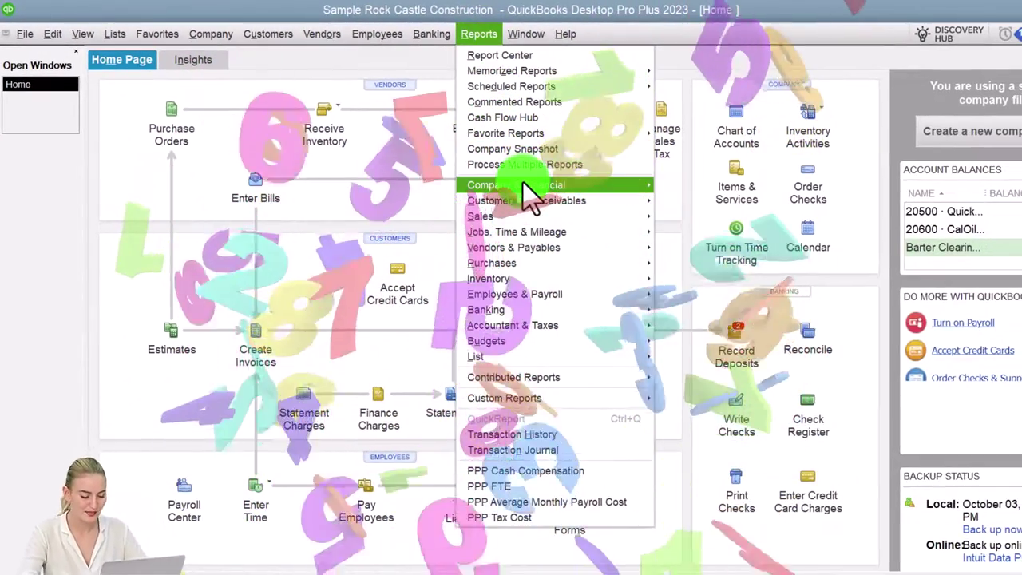
mouse_move(795, 252)
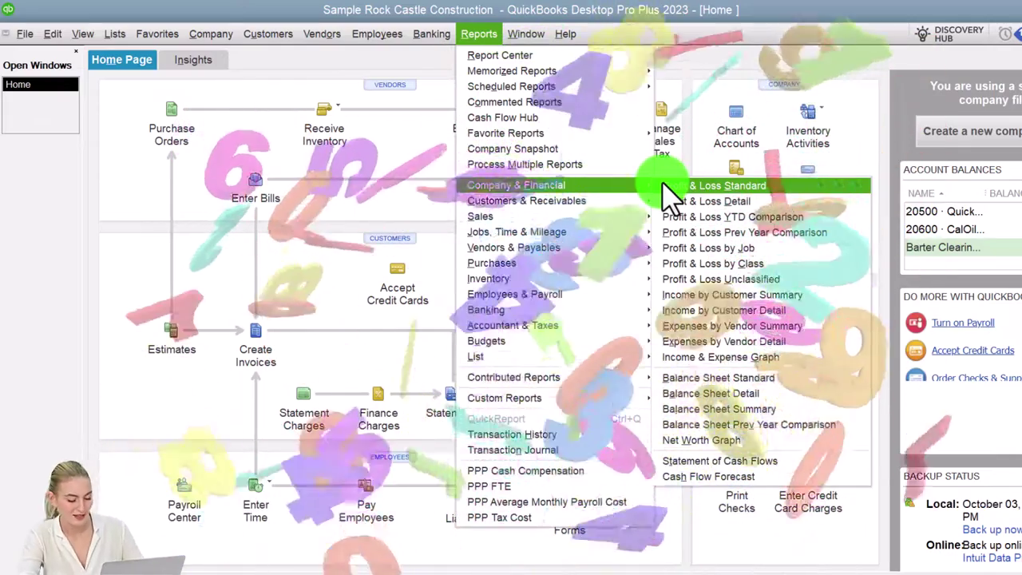
left_click(663, 188)
key("Tab")
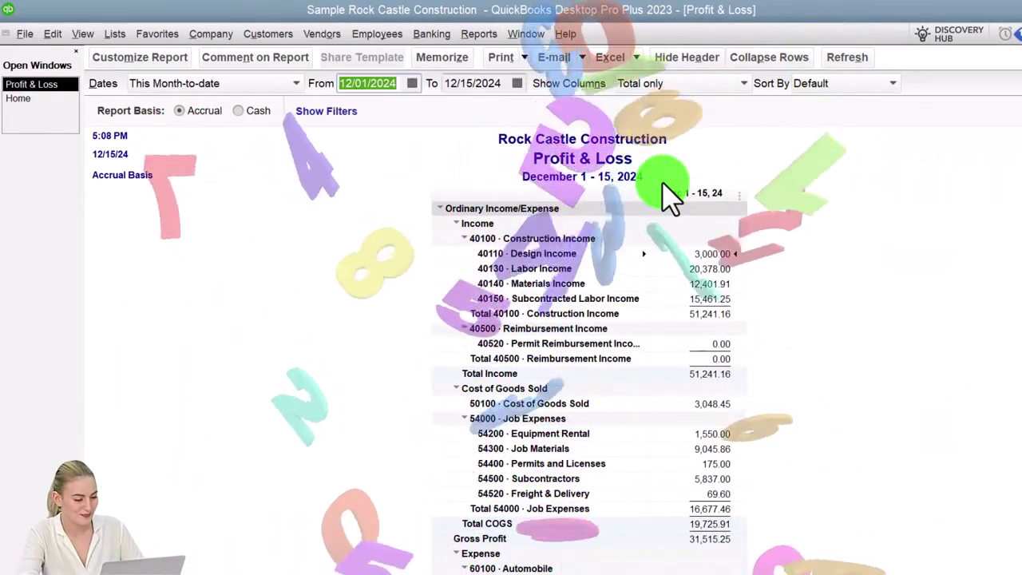
type("010")
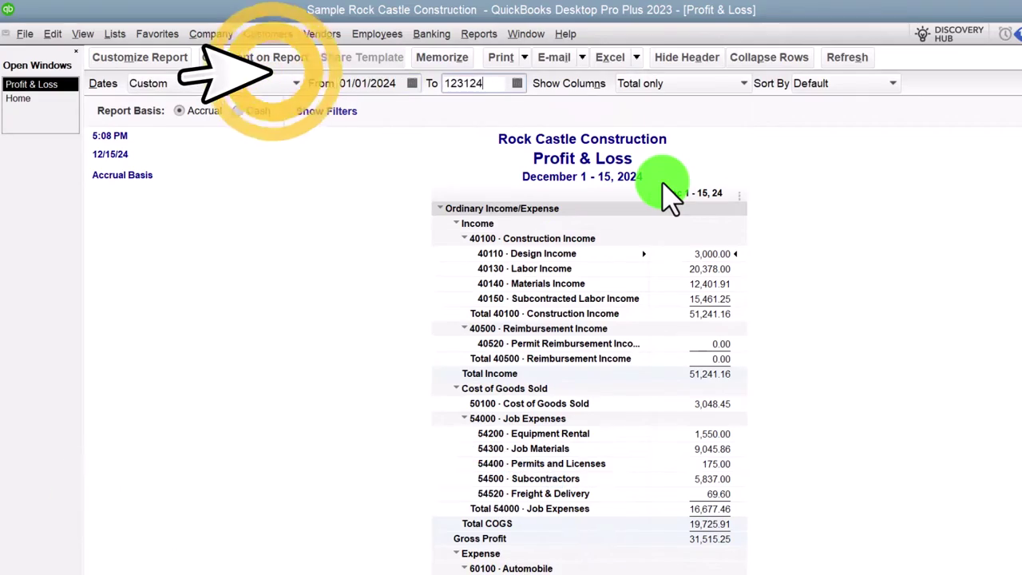
type("123124")
key("Tab")
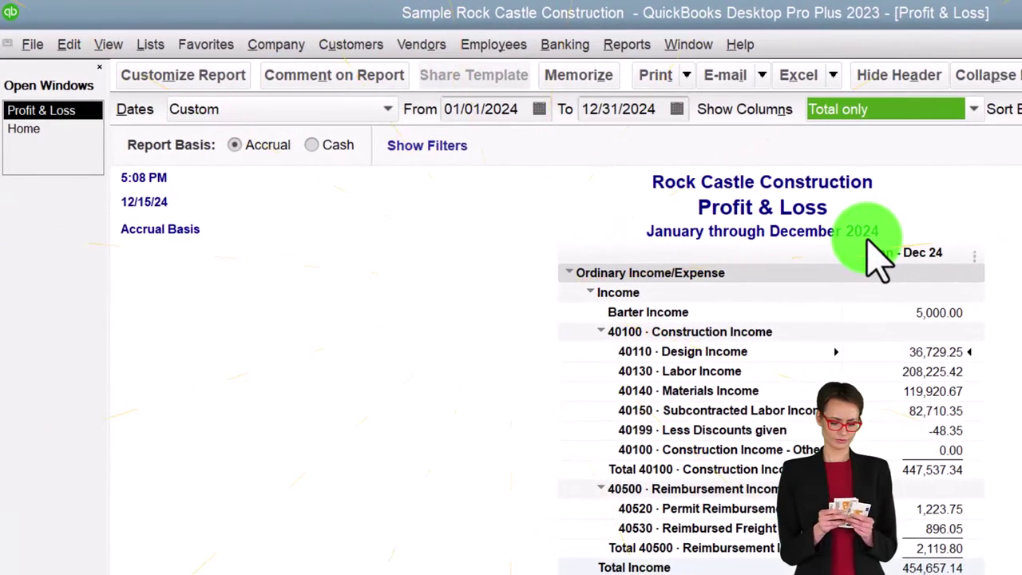
Step: Set the Profit & Loss report's column label font size to 12, applying the change to all related fonts
left_click(214, 74)
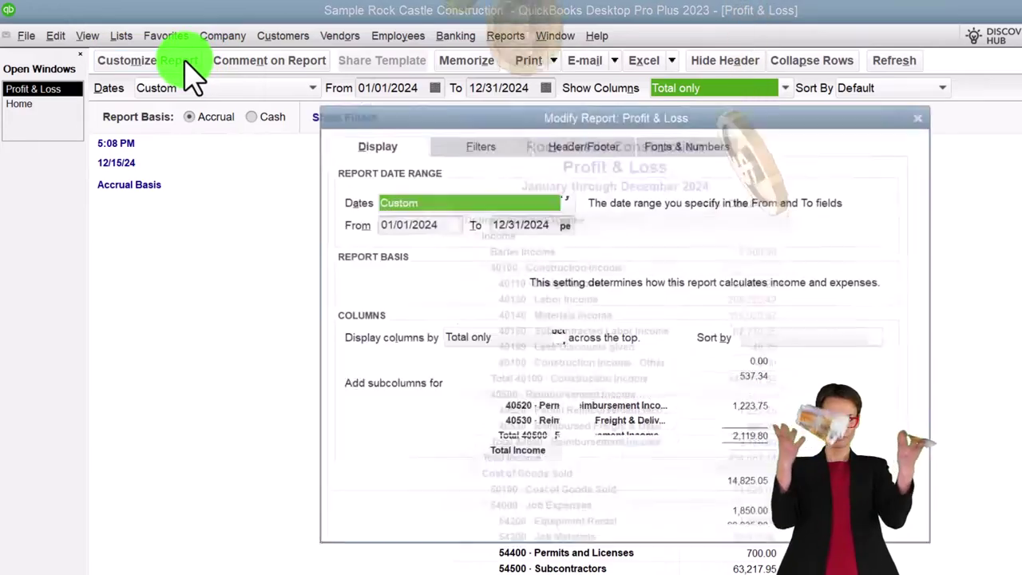
left_click(691, 138)
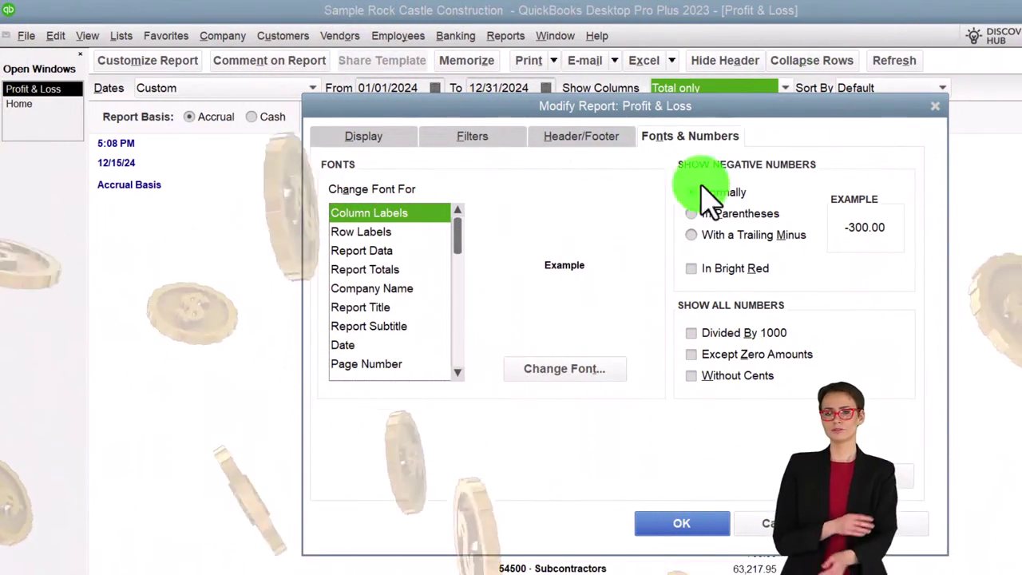
left_click(601, 370)
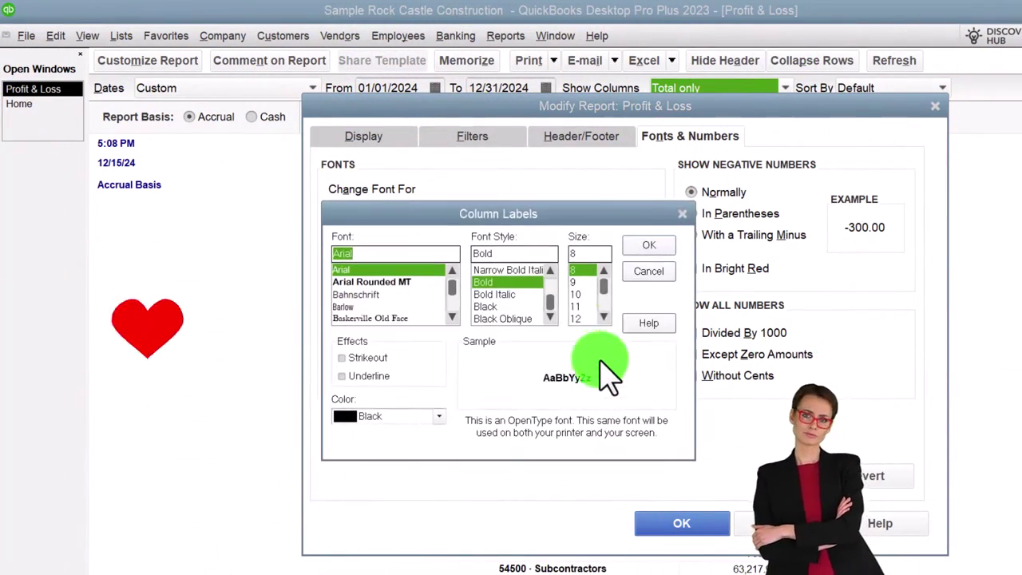
left_click(580, 319)
left_click(647, 244)
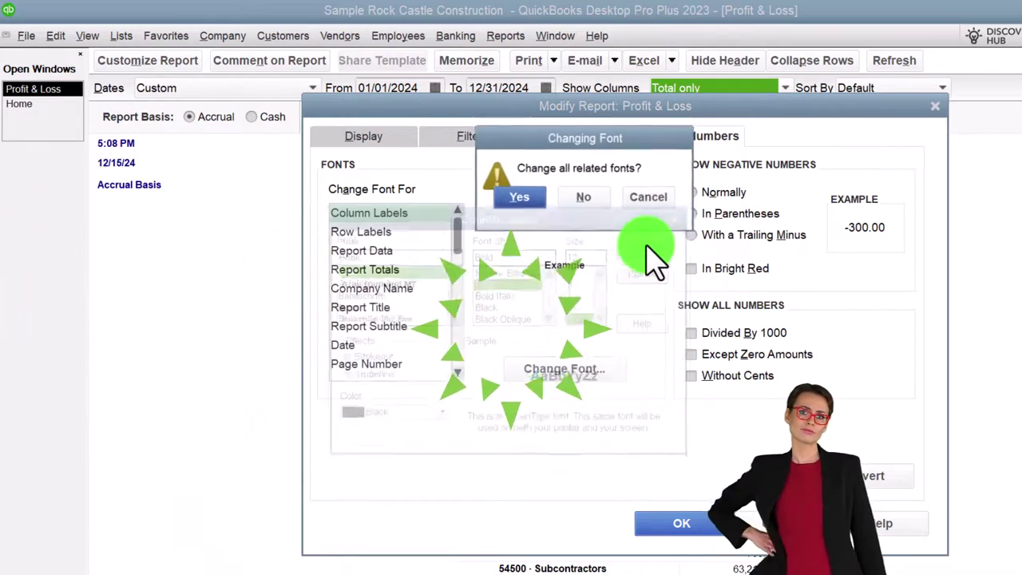
left_click(675, 523)
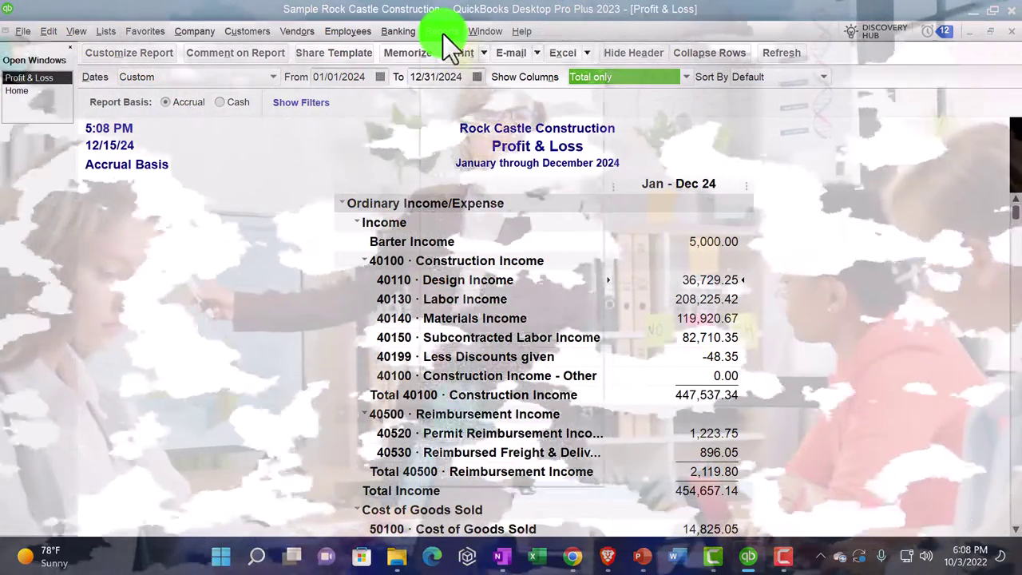
Step: Open the Balance Sheet Standard report and set its dates to This Fiscal Year
left_click(443, 34)
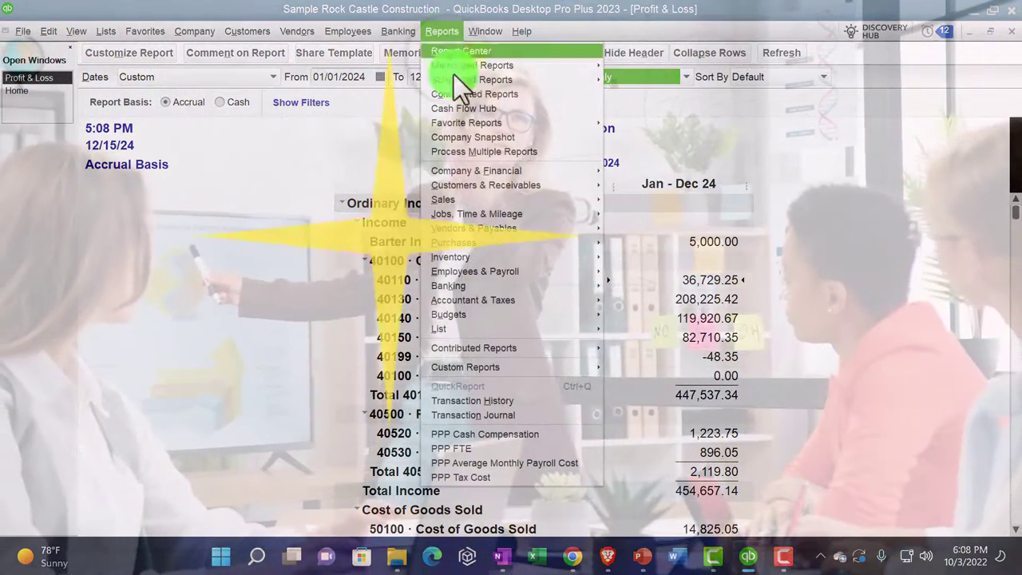
mouse_move(492, 169)
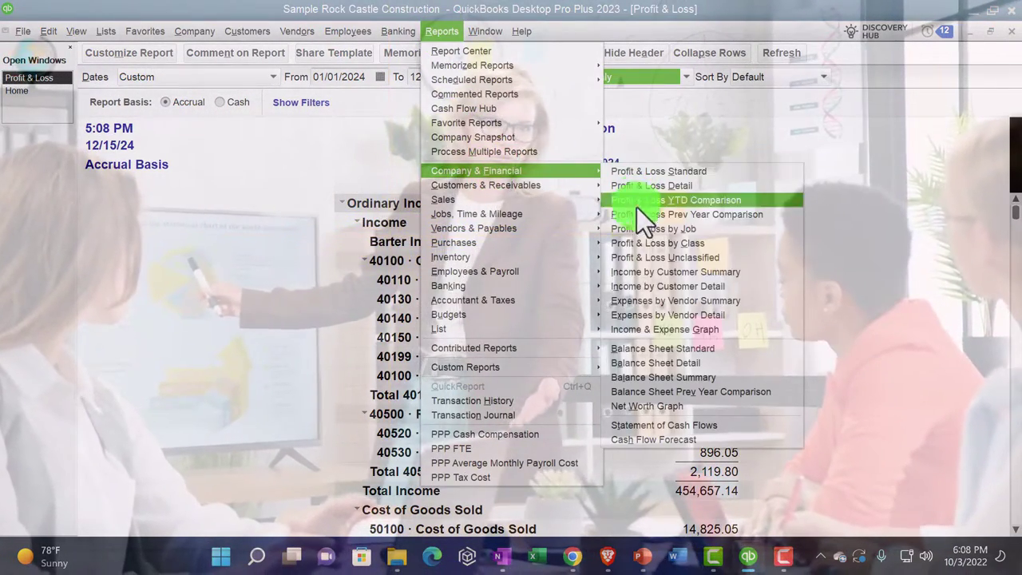
left_click(650, 349)
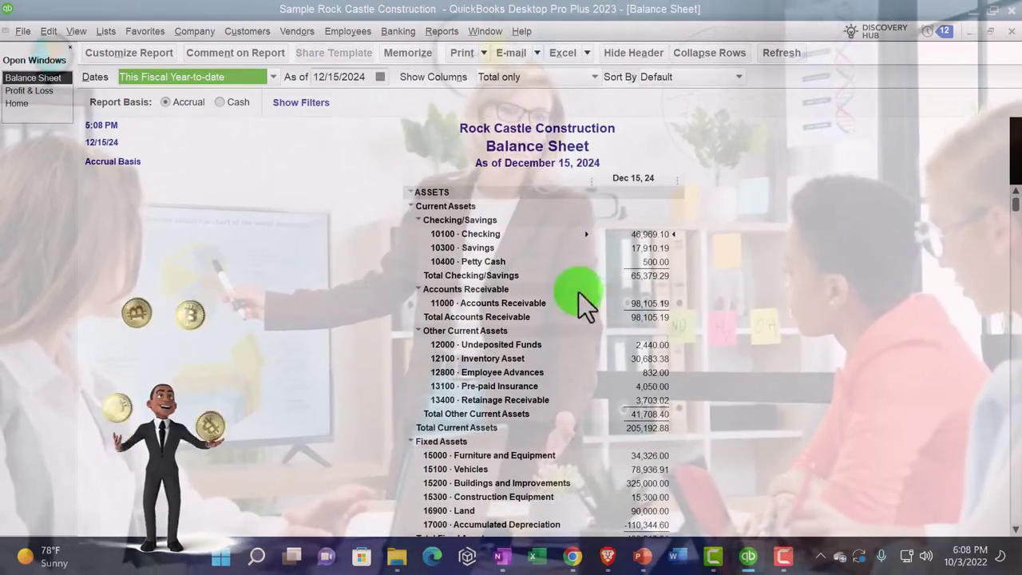
left_click(277, 76)
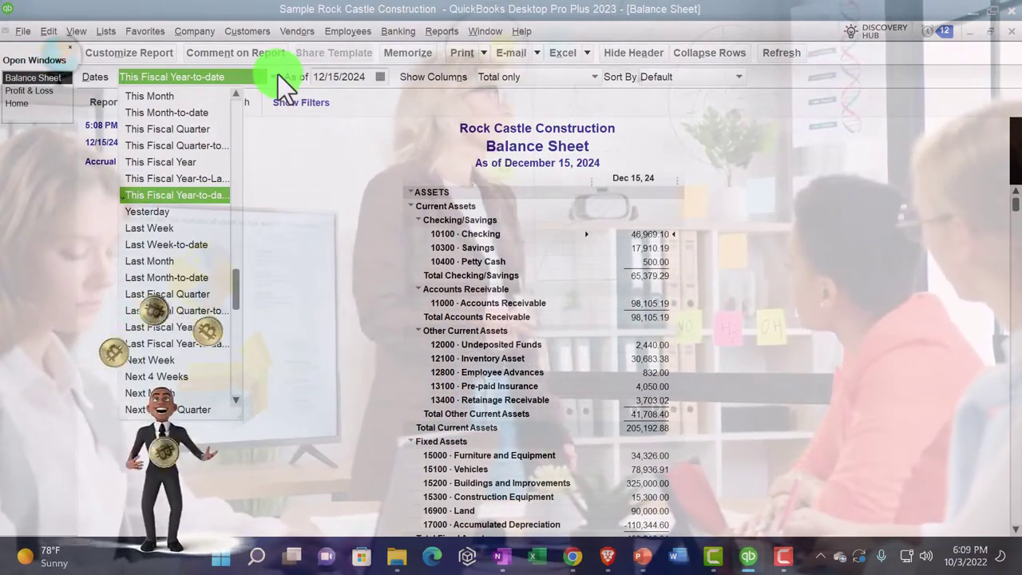
left_click(201, 164)
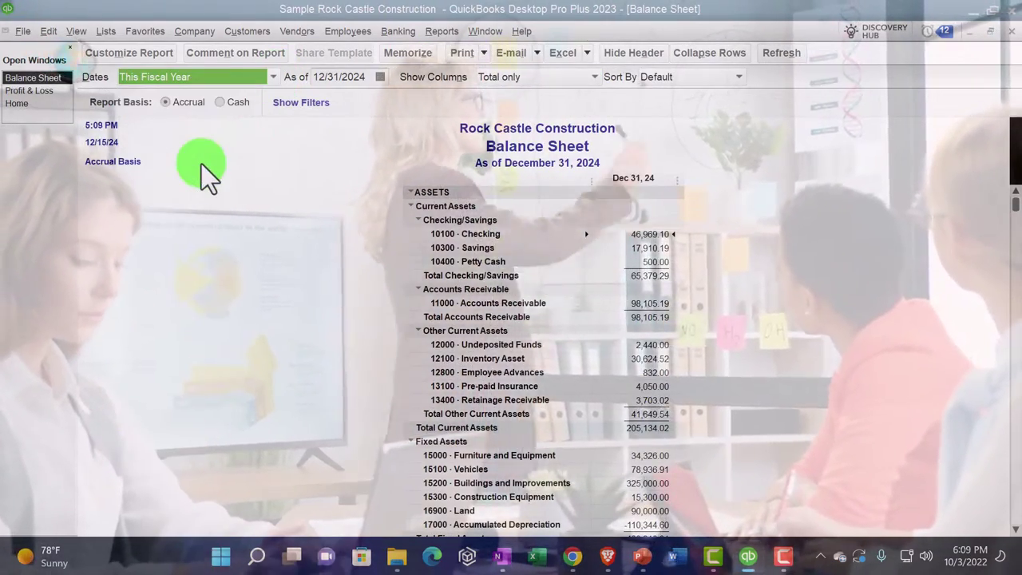
Step: Set the Balance Sheet's column label font size to 12, applying the change to all related fonts
left_click(153, 52)
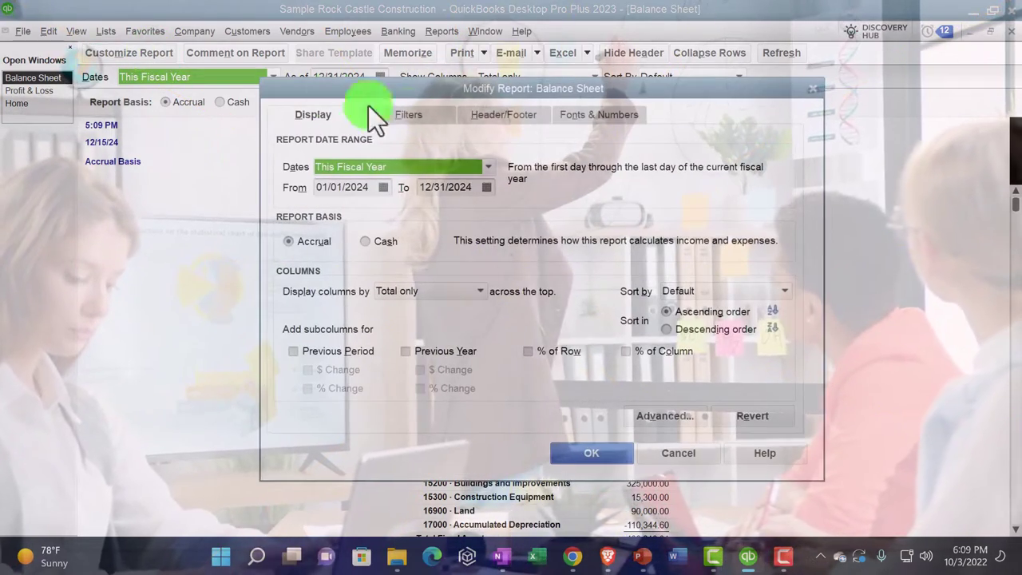
left_click(579, 116)
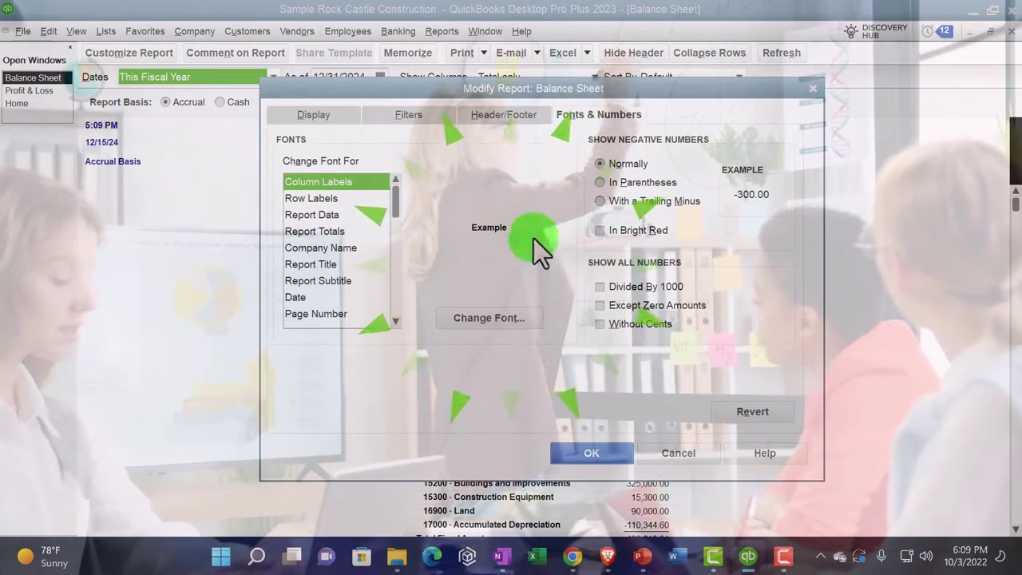
left_click(489, 318)
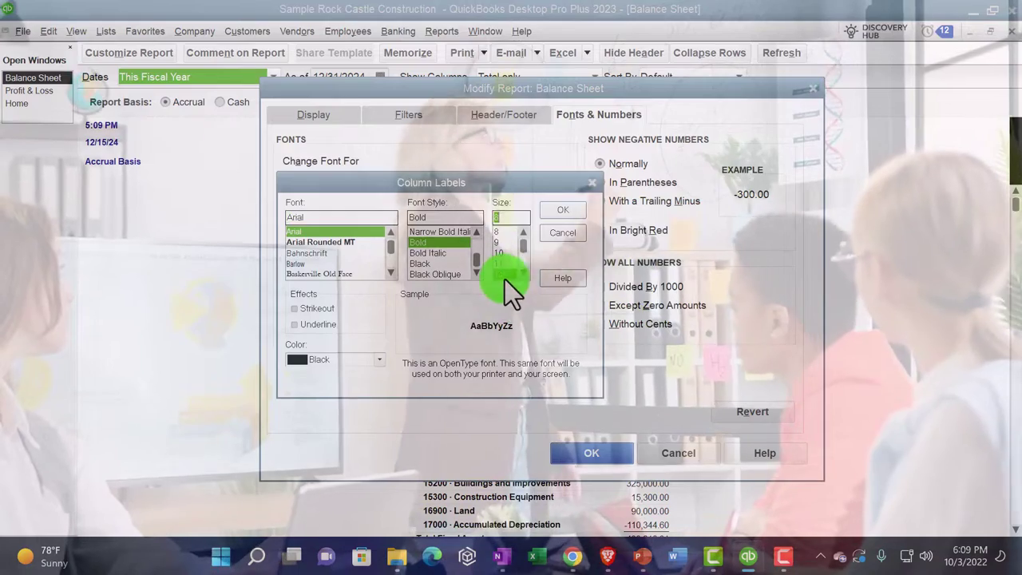
left_click(559, 209)
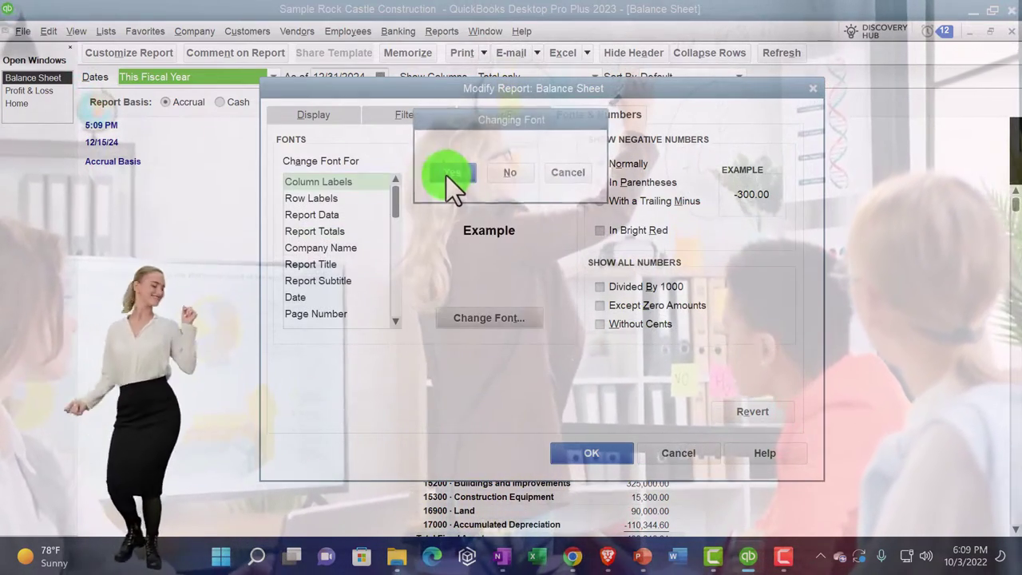
left_click(448, 176)
left_click(588, 453)
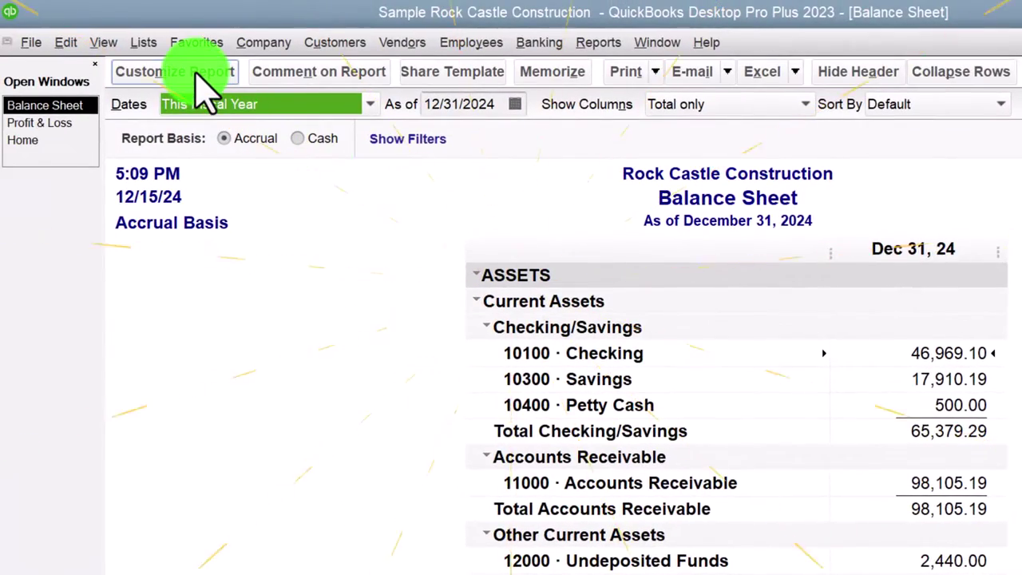
Step: Examine the Balance Sheet's Report Data font, size and color options, cancelling the change to related fonts
left_click(196, 73)
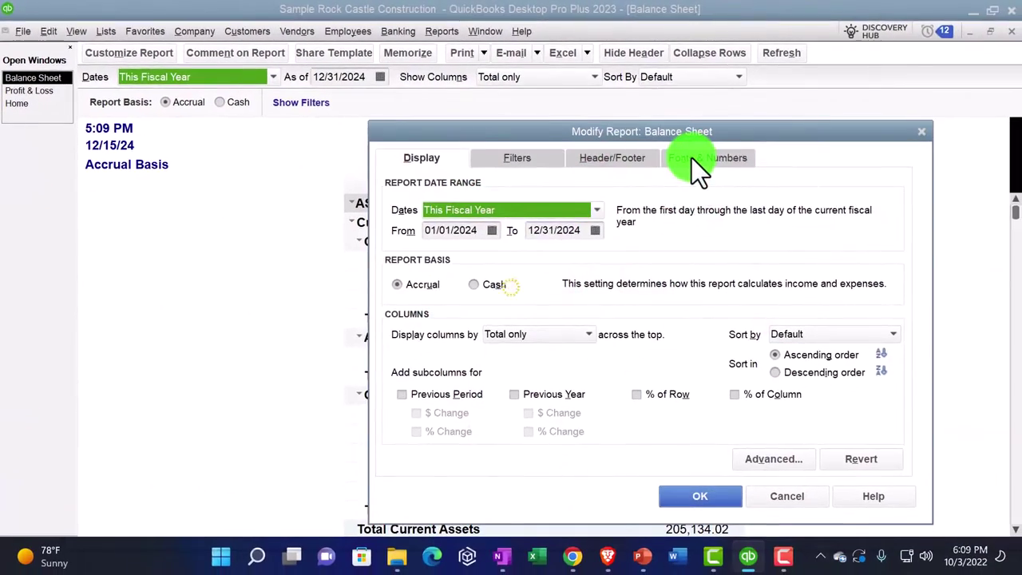
left_click(827, 192)
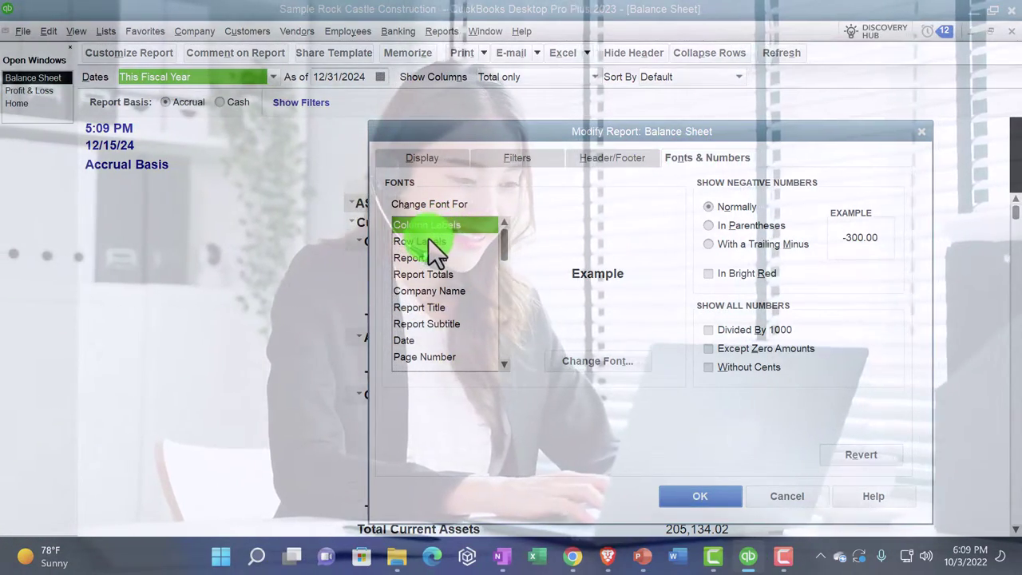
left_click(428, 240)
left_click(435, 263)
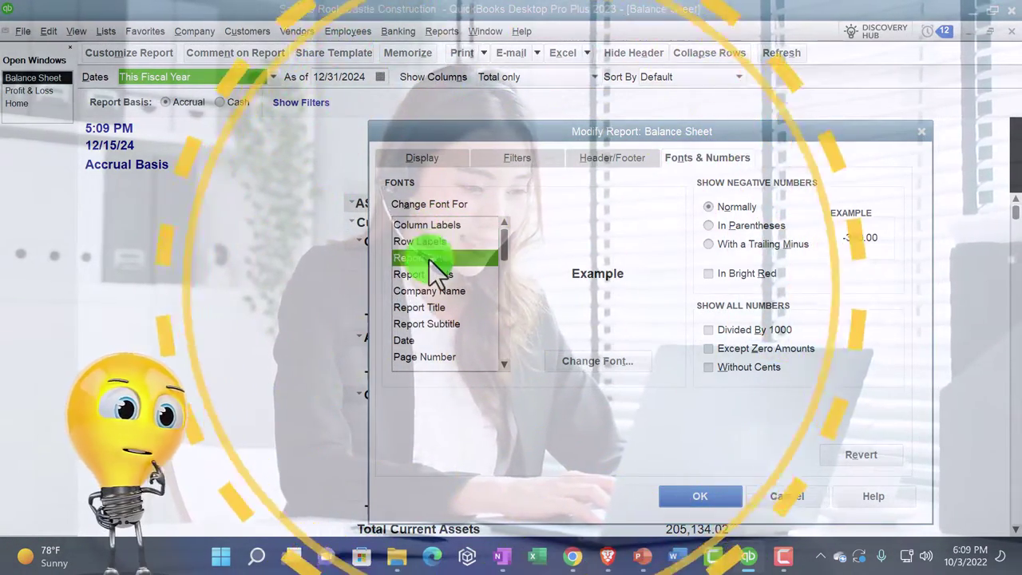
left_click_drag(507, 144, 749, 139)
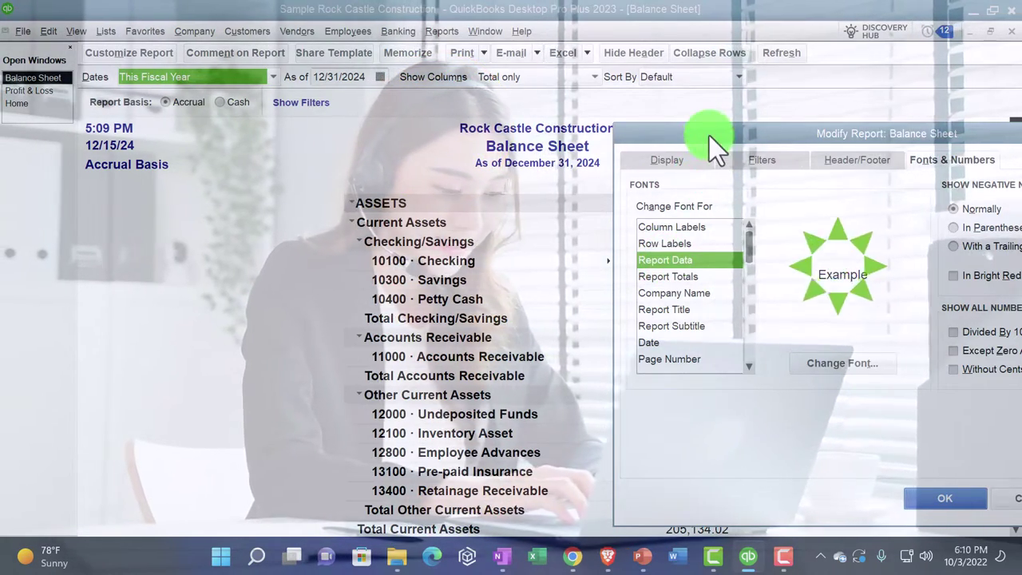
left_click_drag(709, 136, 440, 91)
left_click(553, 318)
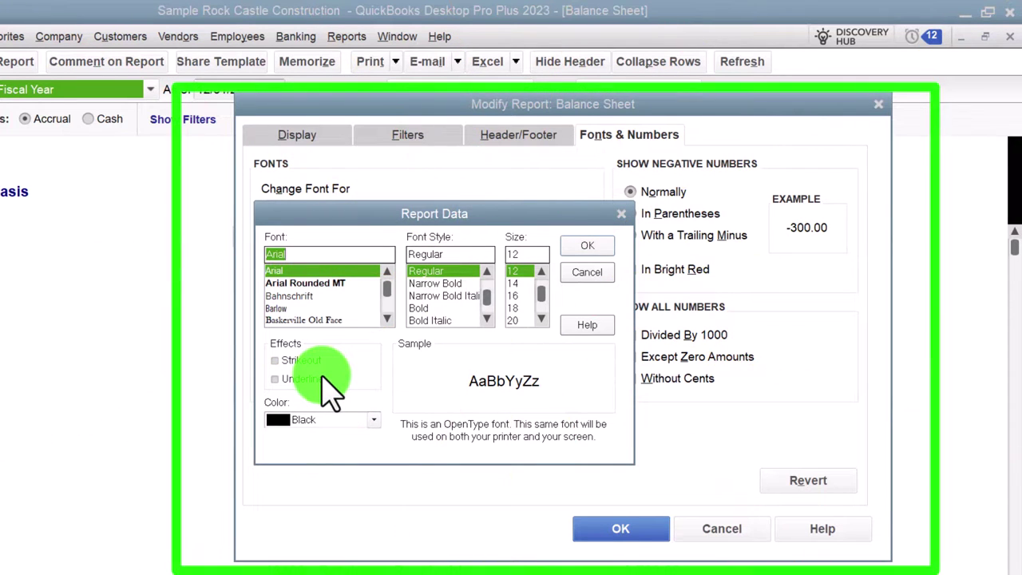
left_click(373, 417)
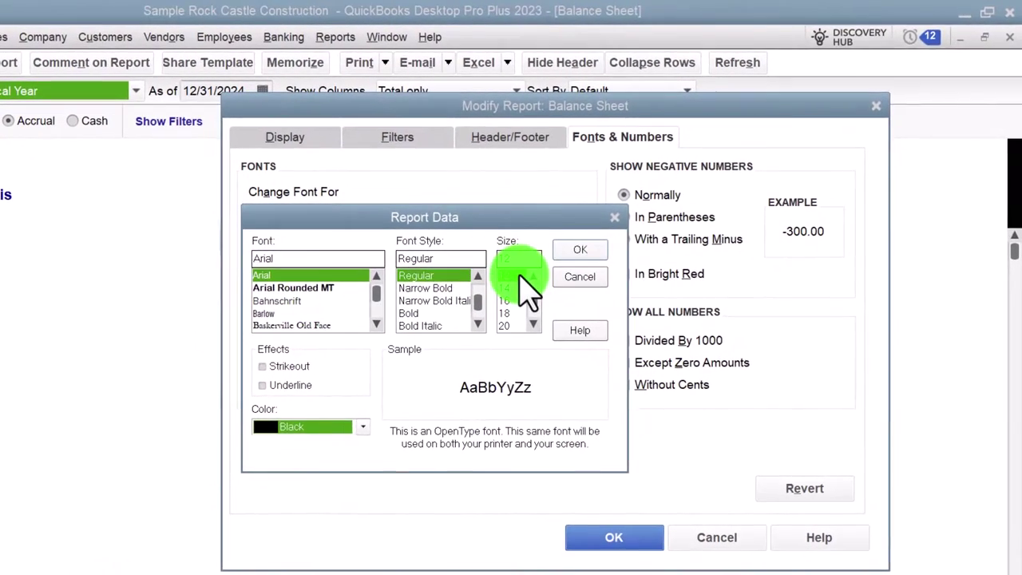
left_click(642, 214)
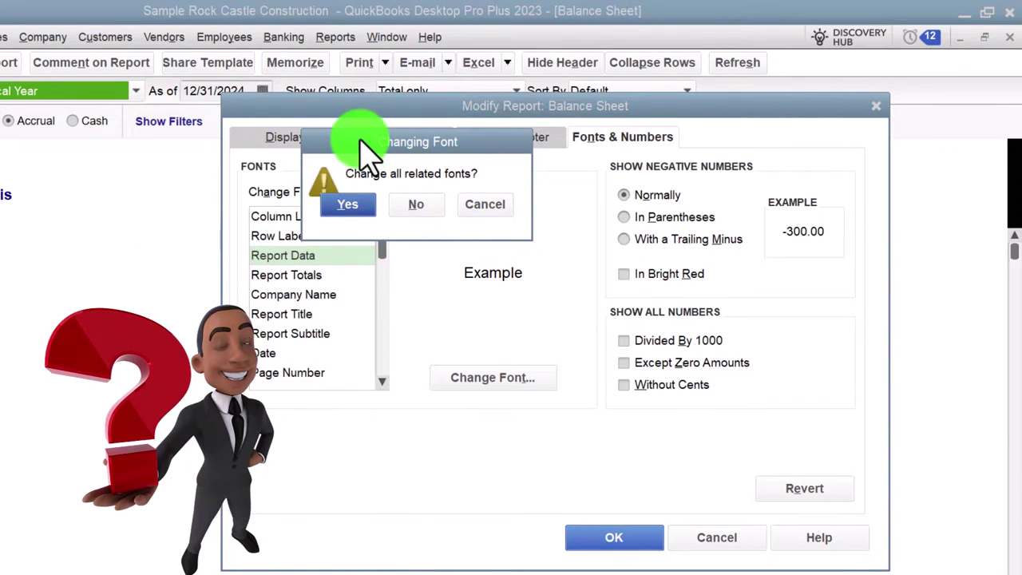
left_click_drag(360, 142, 507, 136)
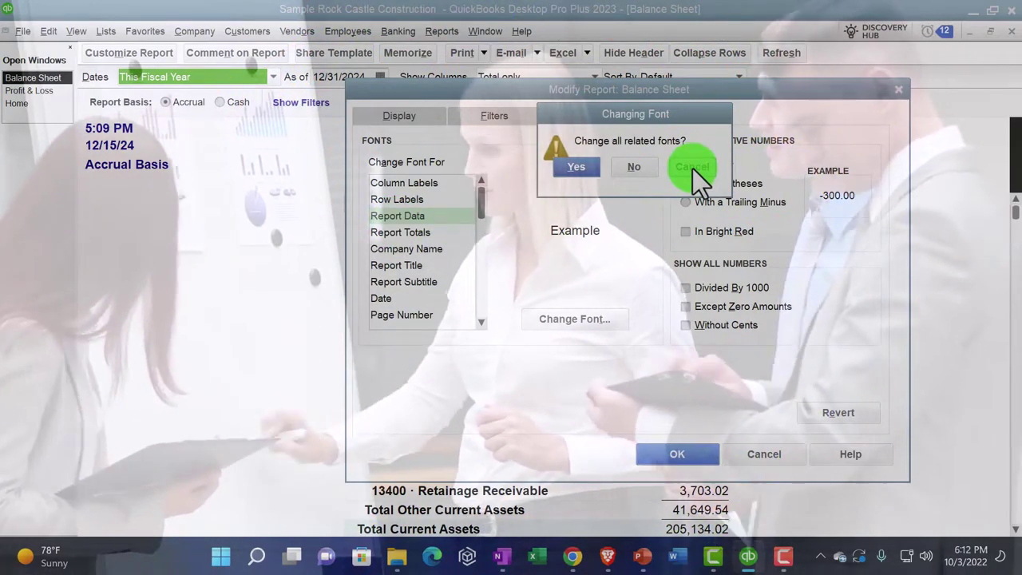
left_click(692, 168)
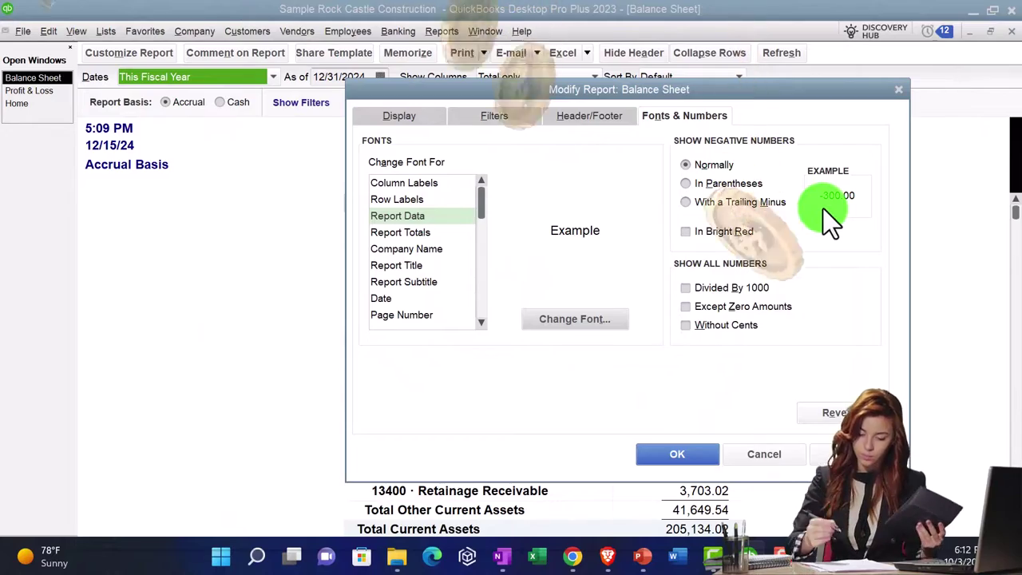
Step: Accept the Balance Sheet's report settings and review the report from its fixed assets down to the liabilities
left_click_drag(649, 92, 693, 85)
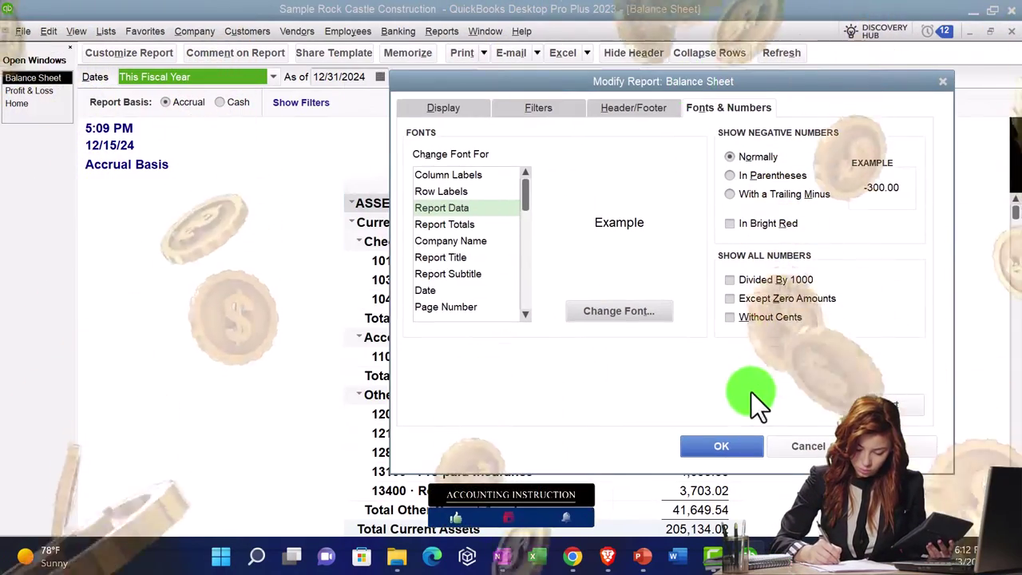
left_click(745, 444)
scroll(746, 439, "down", 6)
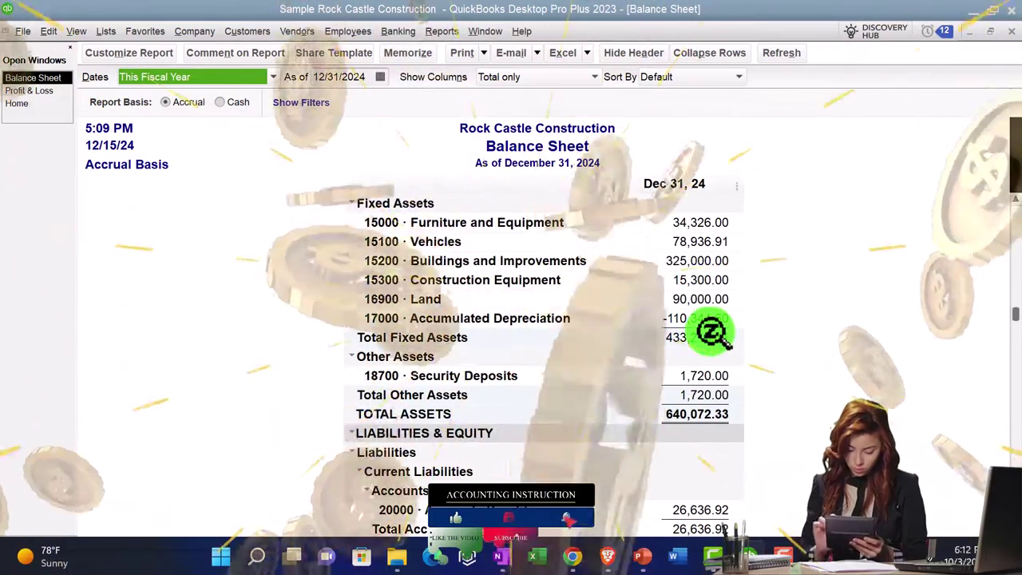
scroll(710, 333, "down", 2)
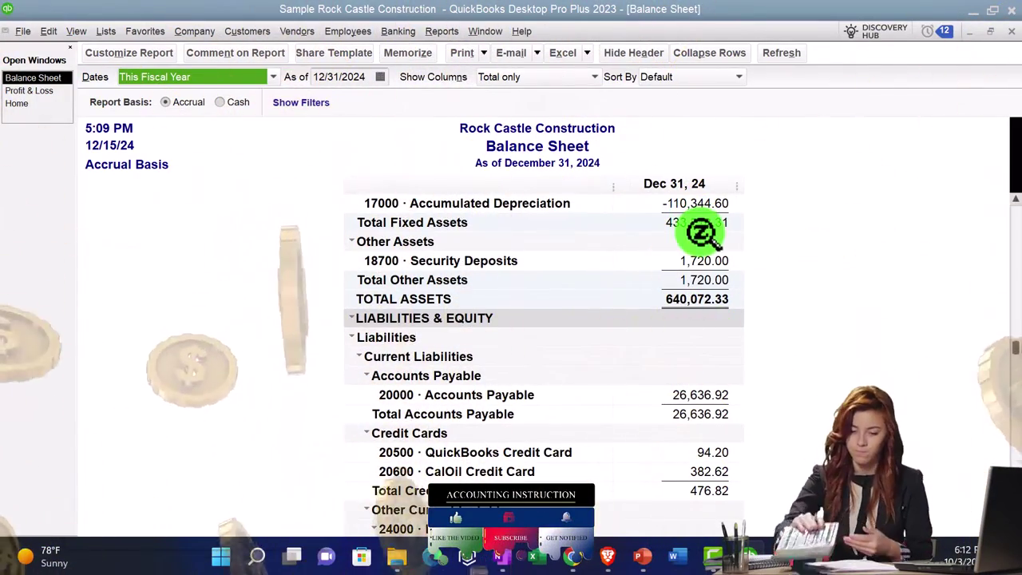
Step: Set the Balance Sheet to show negative numbers in parentheses and accept the report changes
left_click(162, 56)
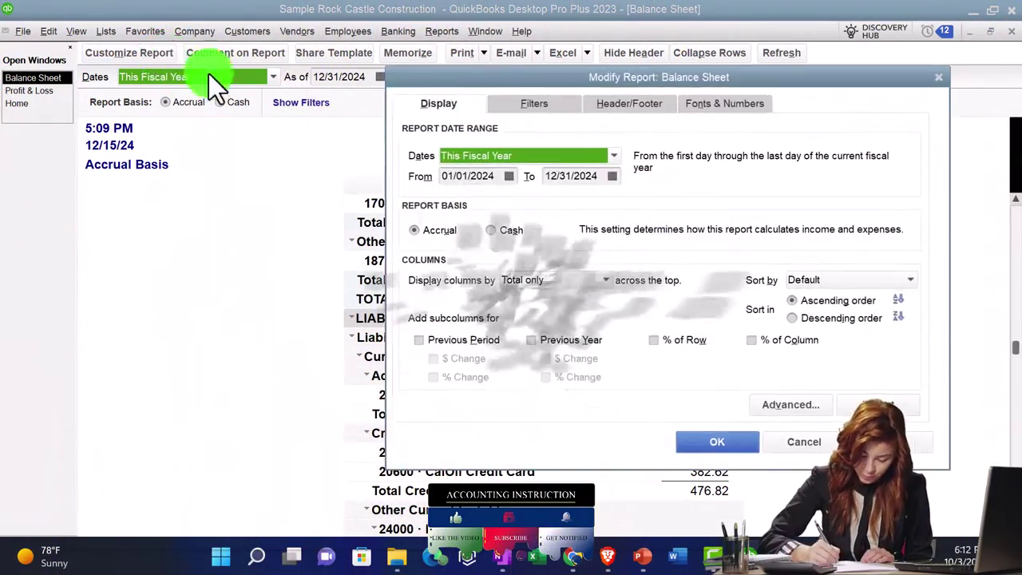
left_click(722, 103)
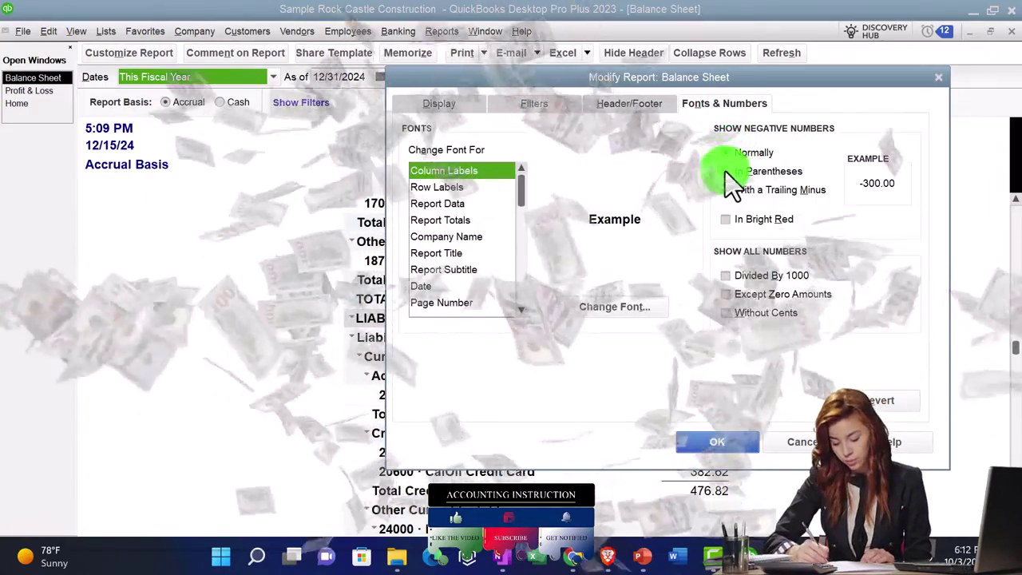
left_click(725, 171)
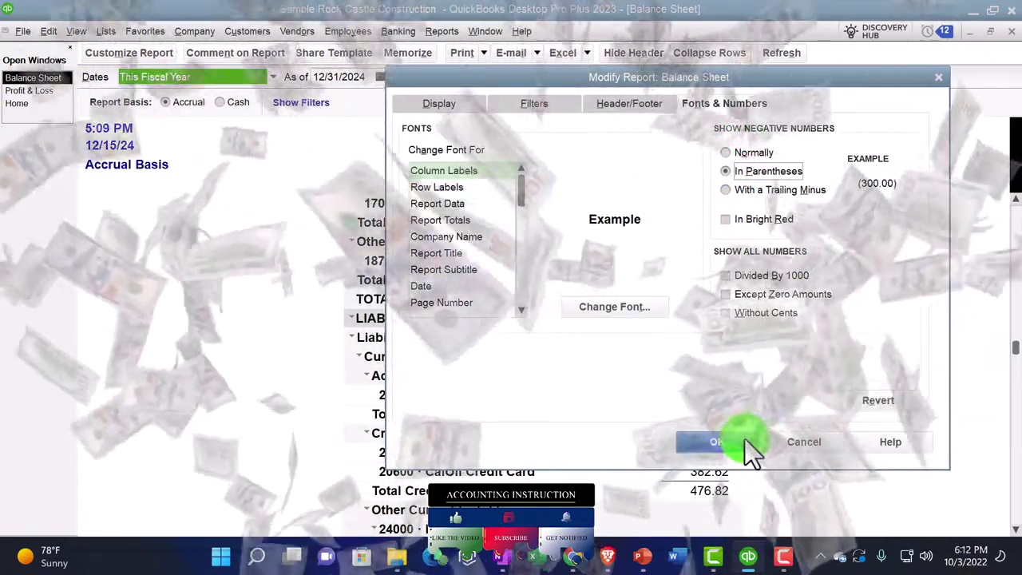
left_click(745, 442)
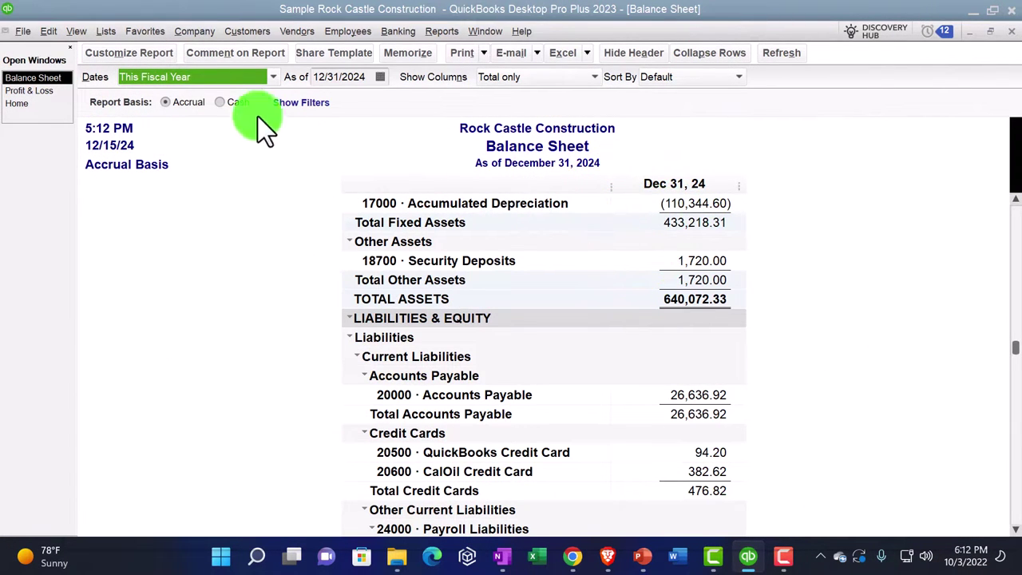
Step: Set the Balance Sheet's negative numbers to show in bright red and accept the report changes
left_click(135, 54)
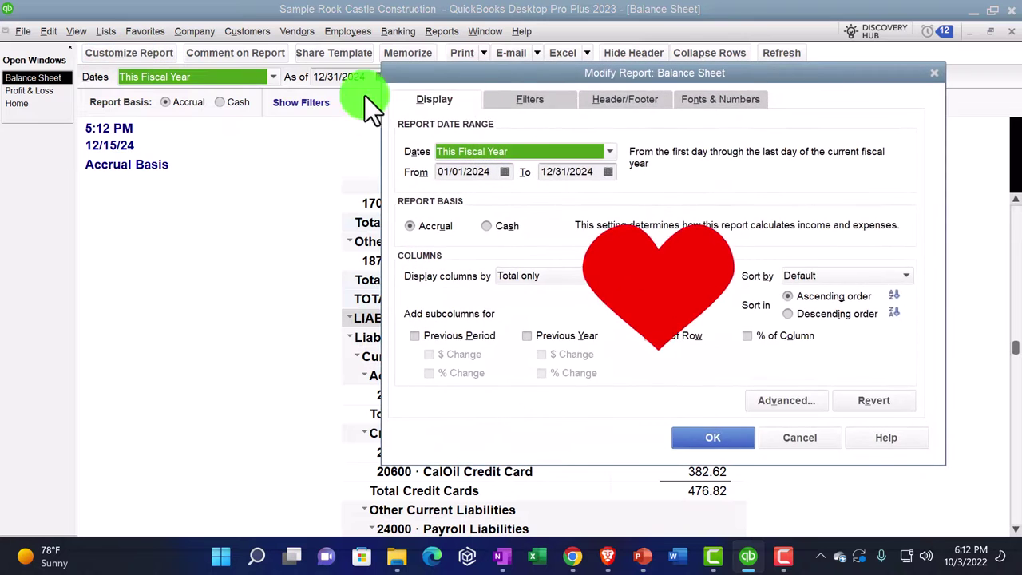
left_click(720, 102)
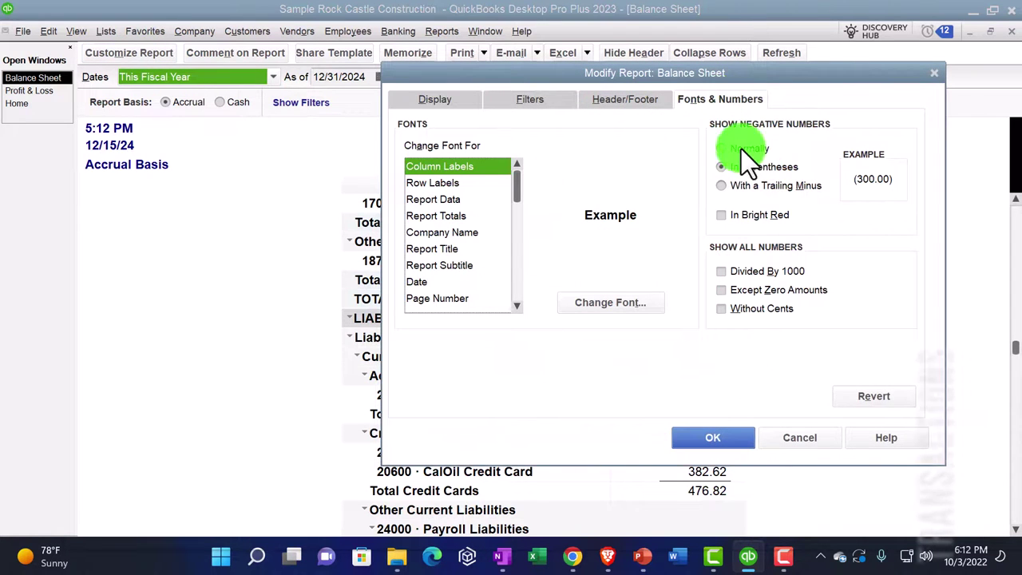
left_click(720, 214)
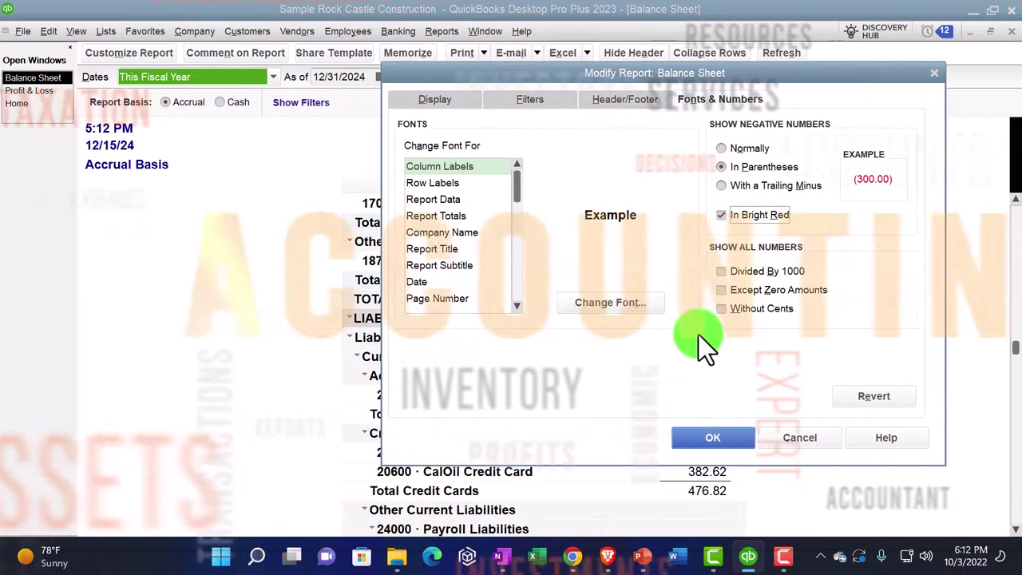
left_click(733, 431)
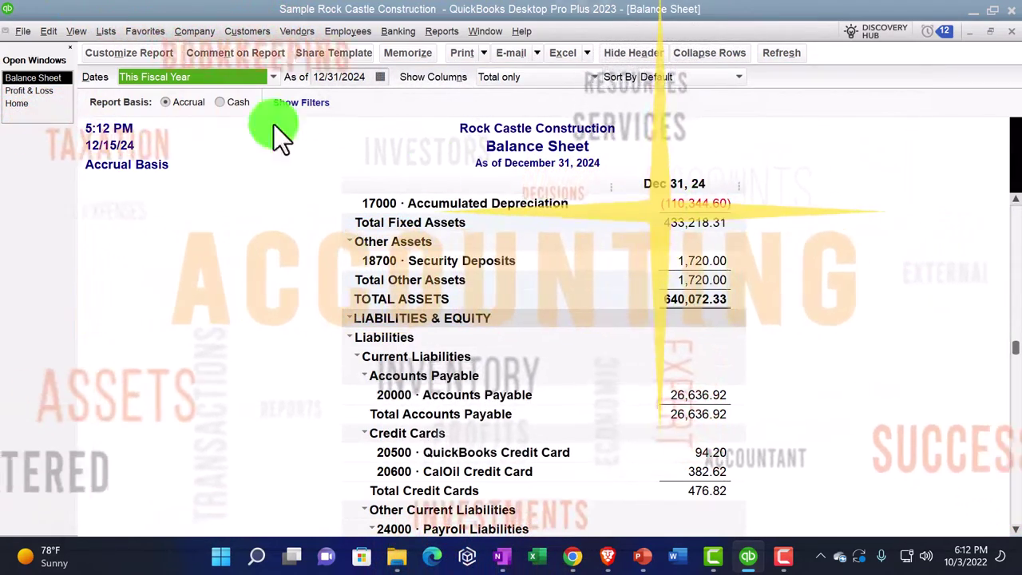
Step: Try the trailing-minus format for negative numbers, then revert the Balance Sheet's fonts and number formats to their defaults and accept
left_click(125, 52)
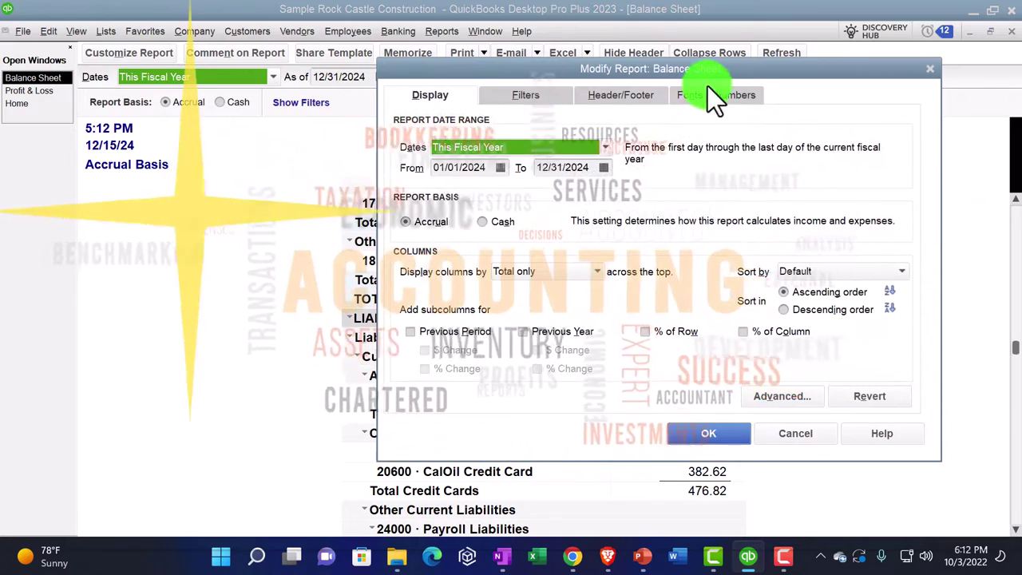
left_click(714, 95)
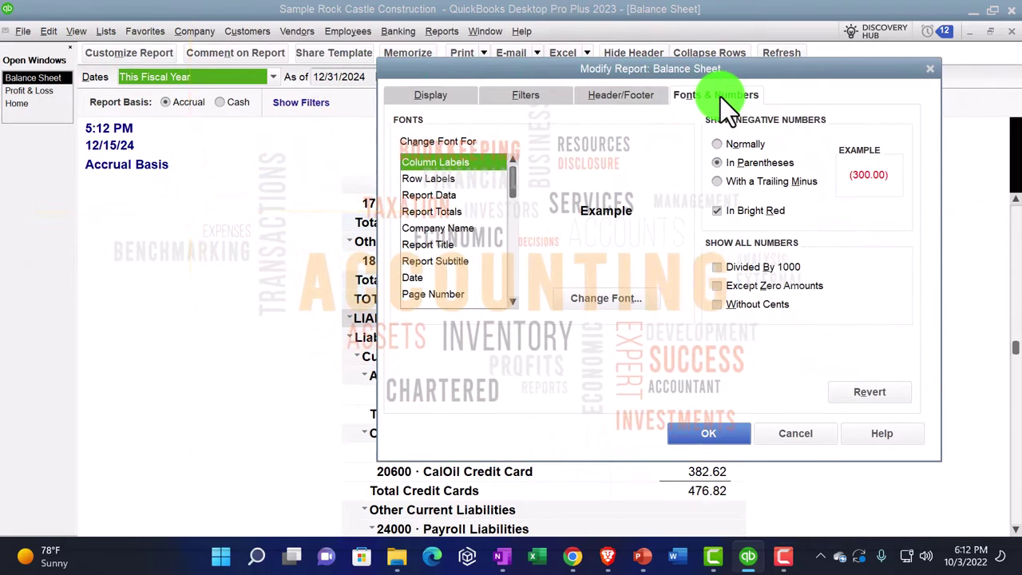
left_click(717, 182)
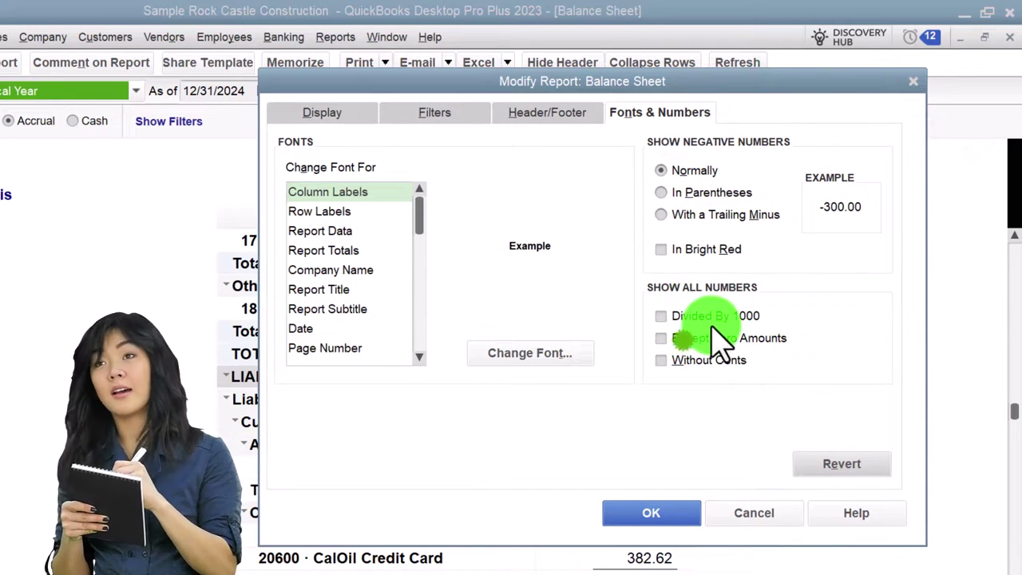
left_click_drag(604, 80, 567, 314)
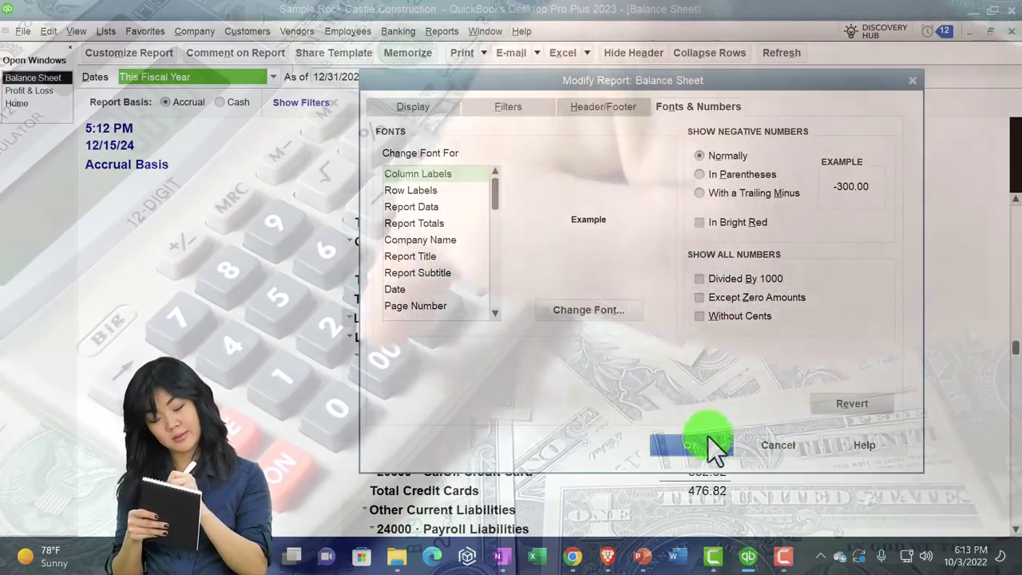
left_click(708, 439)
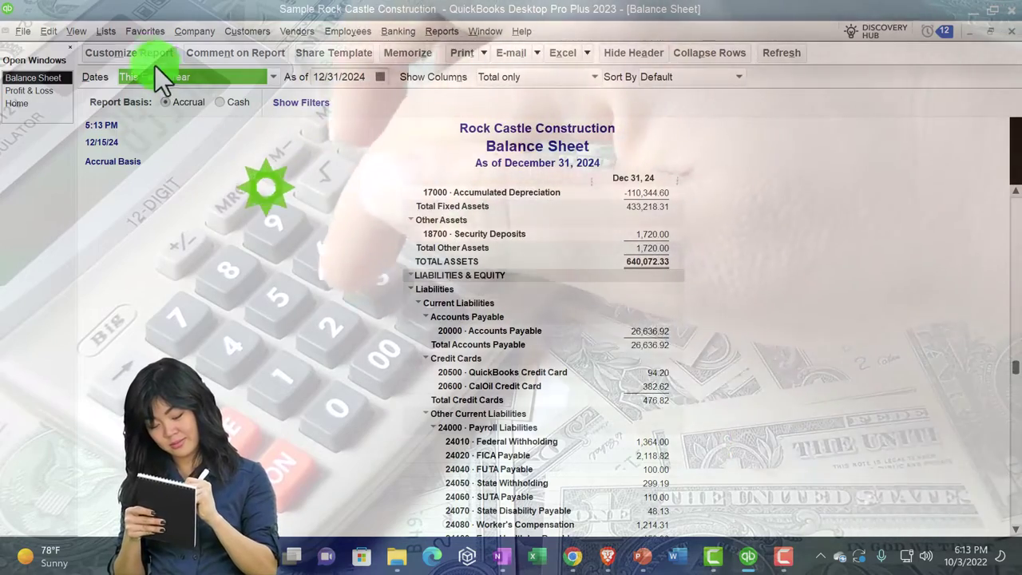
Step: Show all Balance Sheet numbers divided by 1000 and review the report back up to its current assets
left_click(136, 53)
left_click(677, 105)
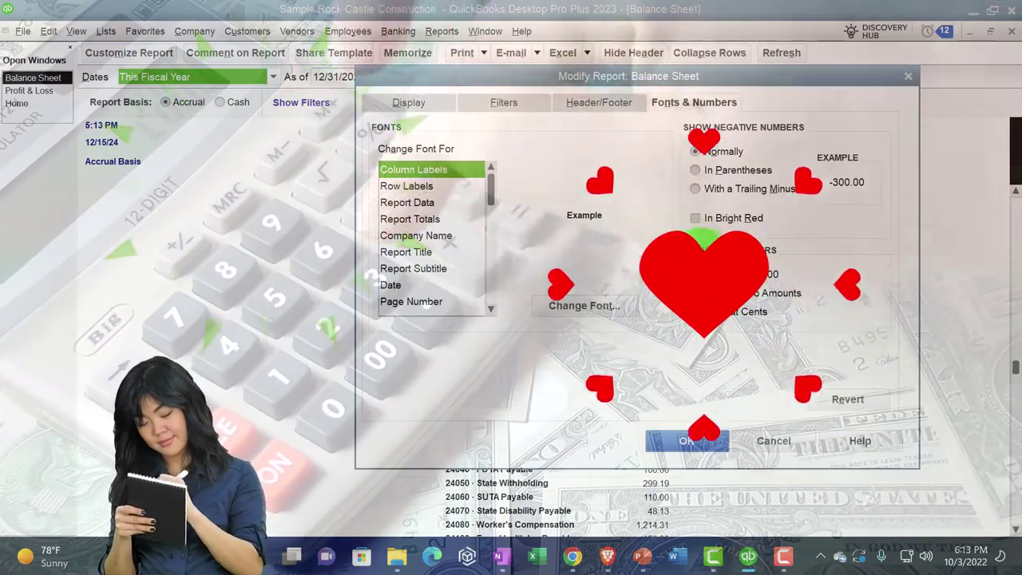
left_click(695, 276)
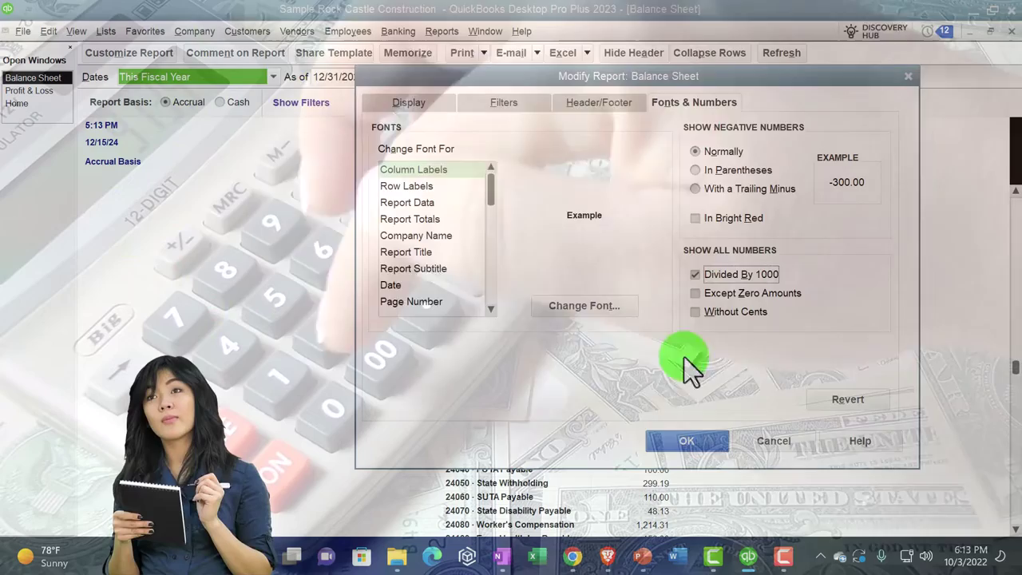
left_click(680, 440)
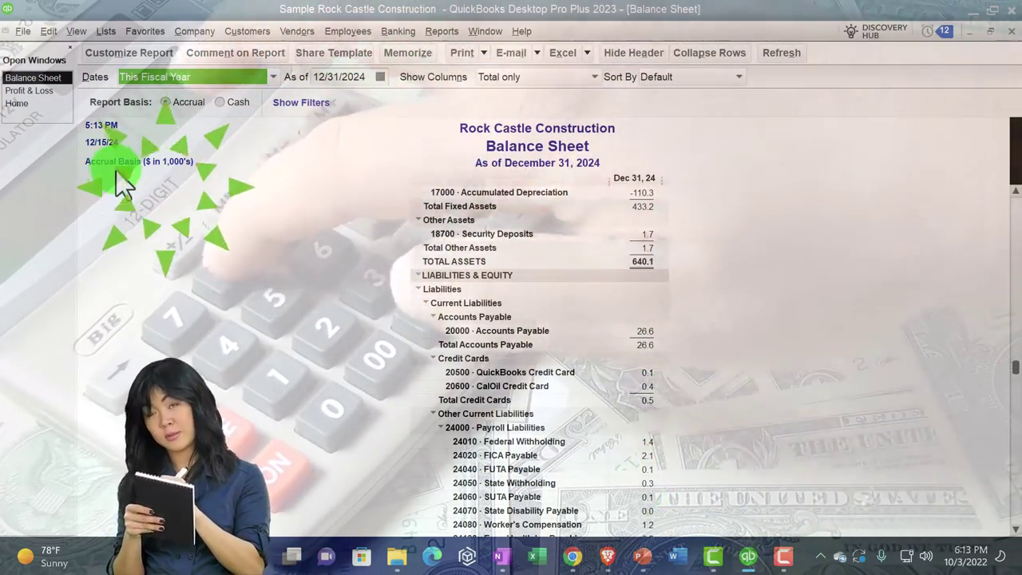
left_click(149, 170)
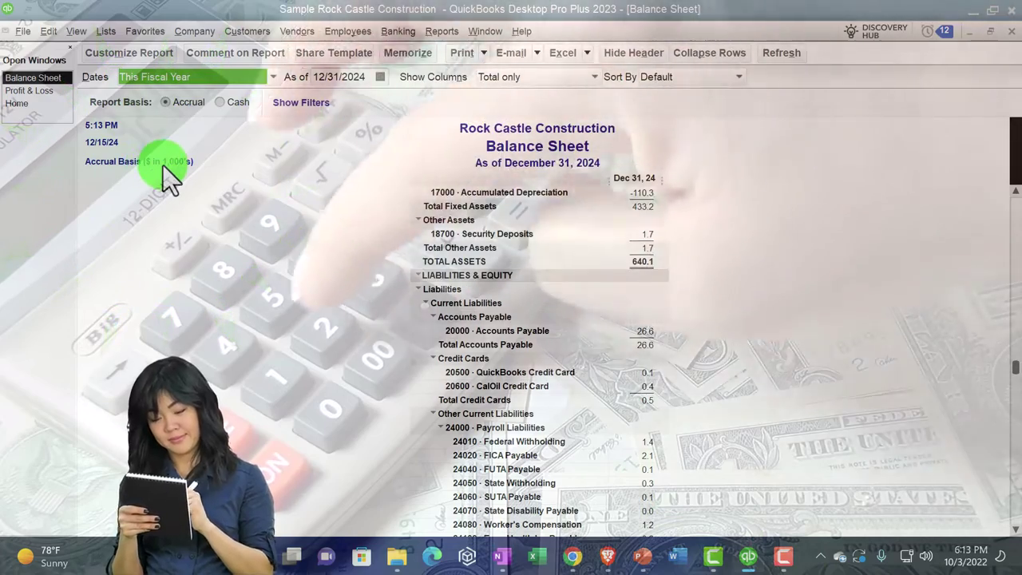
left_click(702, 301)
scroll(706, 302, "up", 4)
scroll(706, 302, "up", 4)
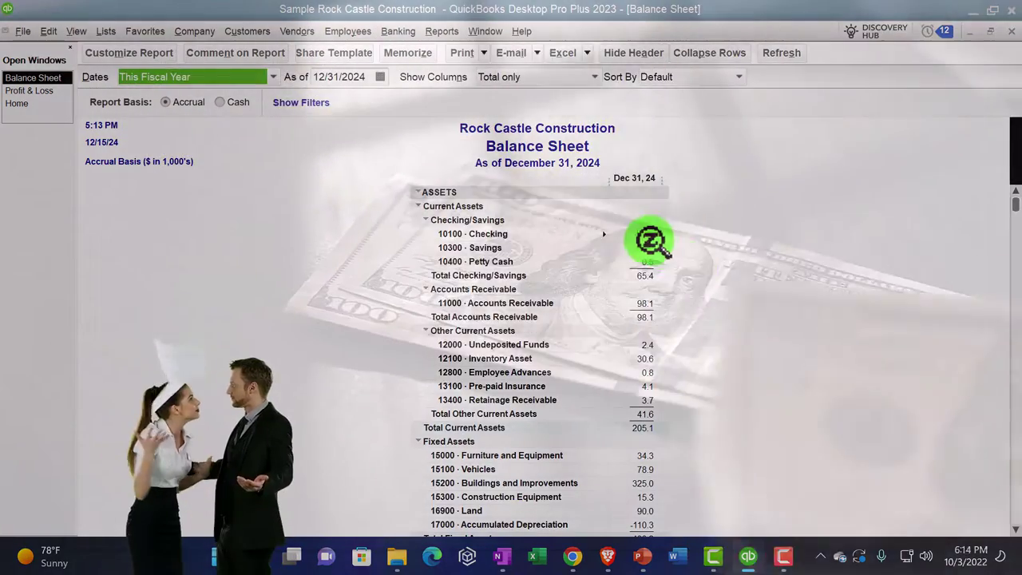
Step: Set the Balance Sheet's column label font to Arial Bold size 12, changing all related fonts
left_click(147, 51)
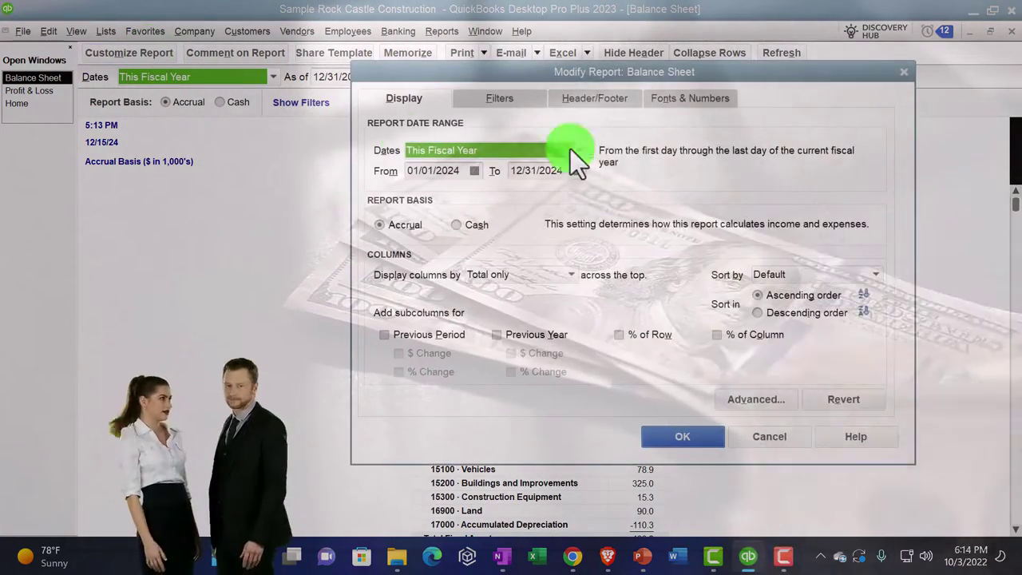
left_click(704, 103)
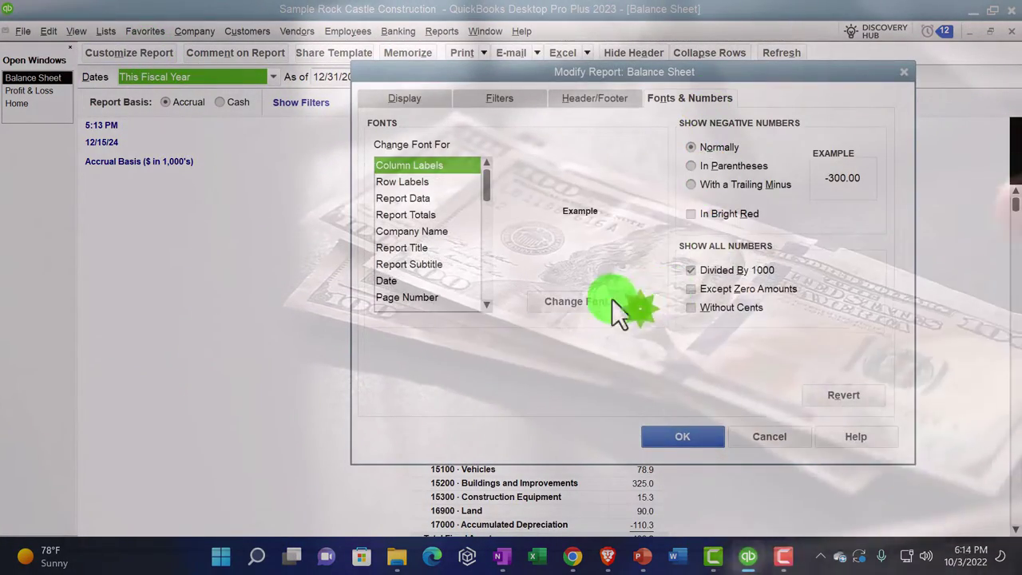
left_click(612, 301)
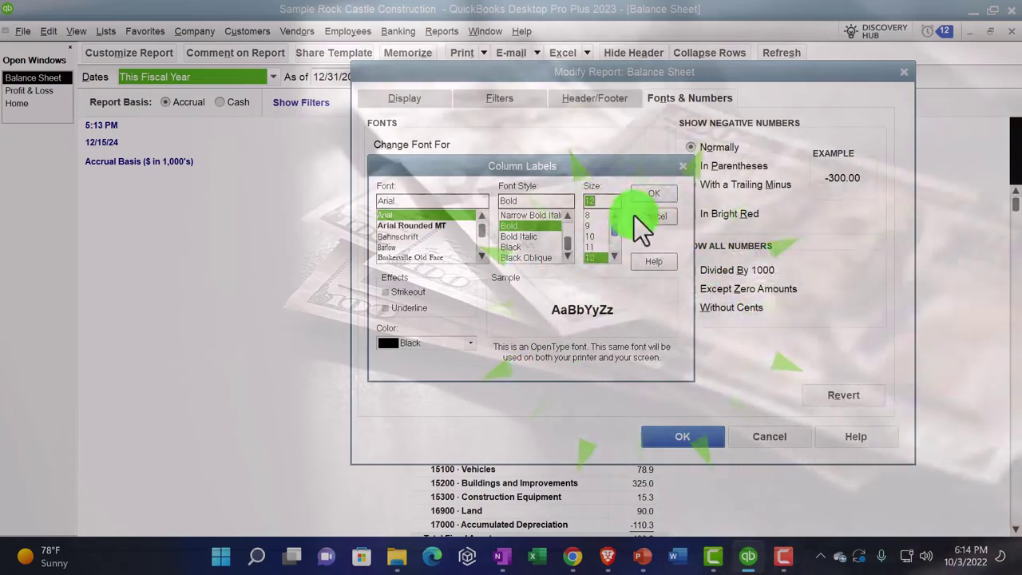
left_click(648, 193)
left_click(452, 173)
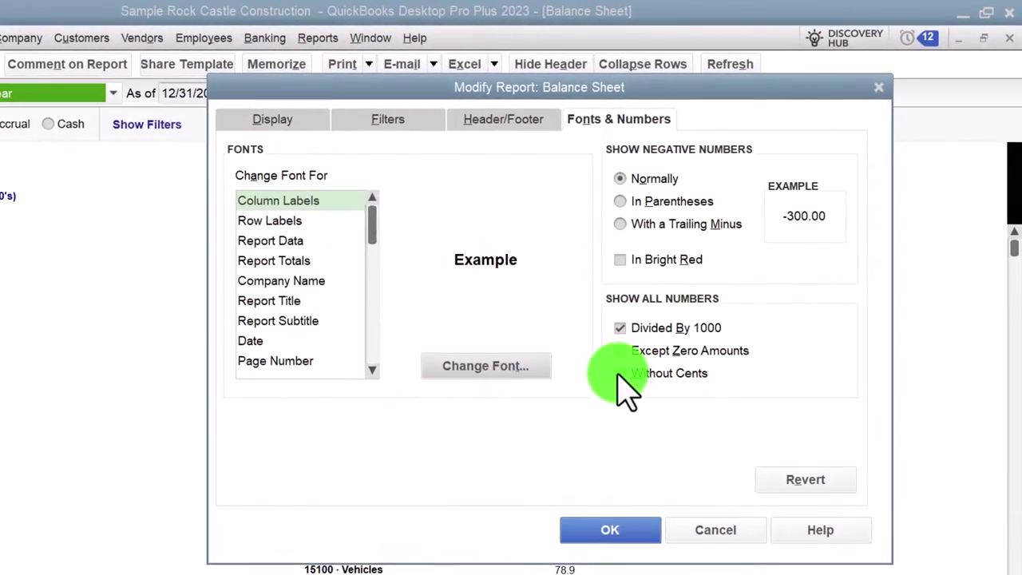
Step: Set the Balance Sheet to show all numbers without cents, check the report behind the dialog, and accept the settings
left_click(620, 373)
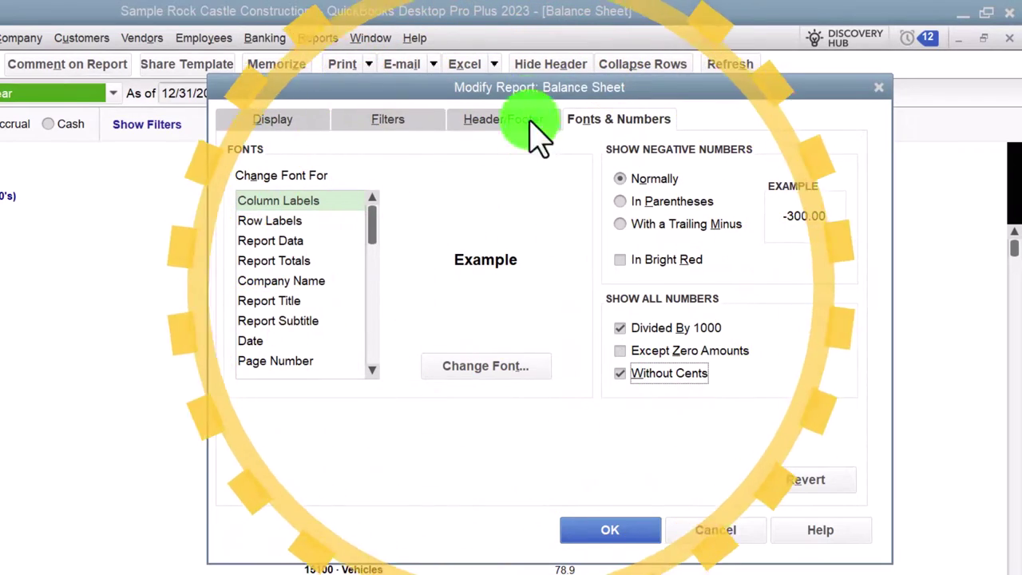
left_click_drag(527, 86, 538, 320)
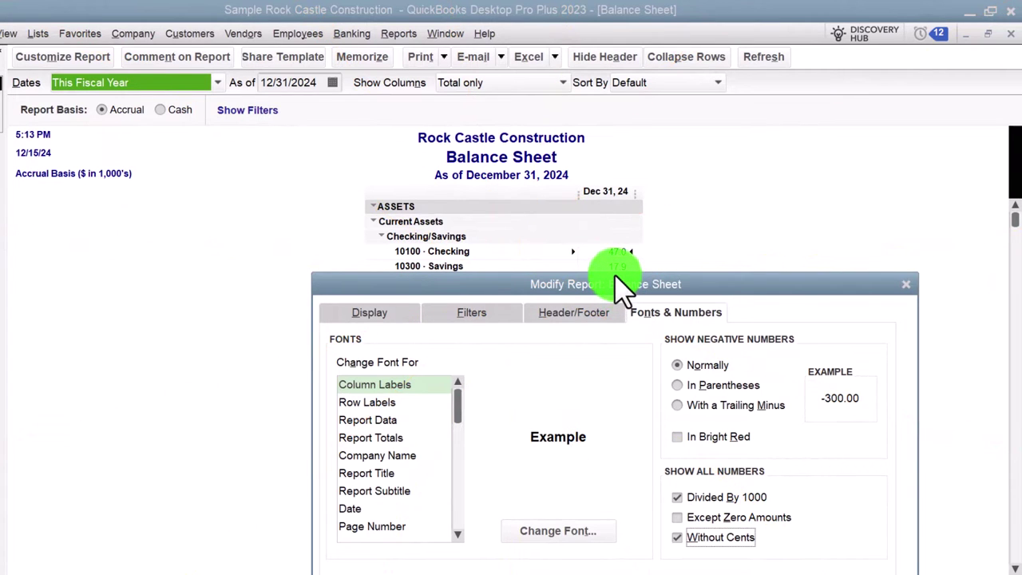
left_click_drag(622, 289, 622, 95)
left_click(685, 481)
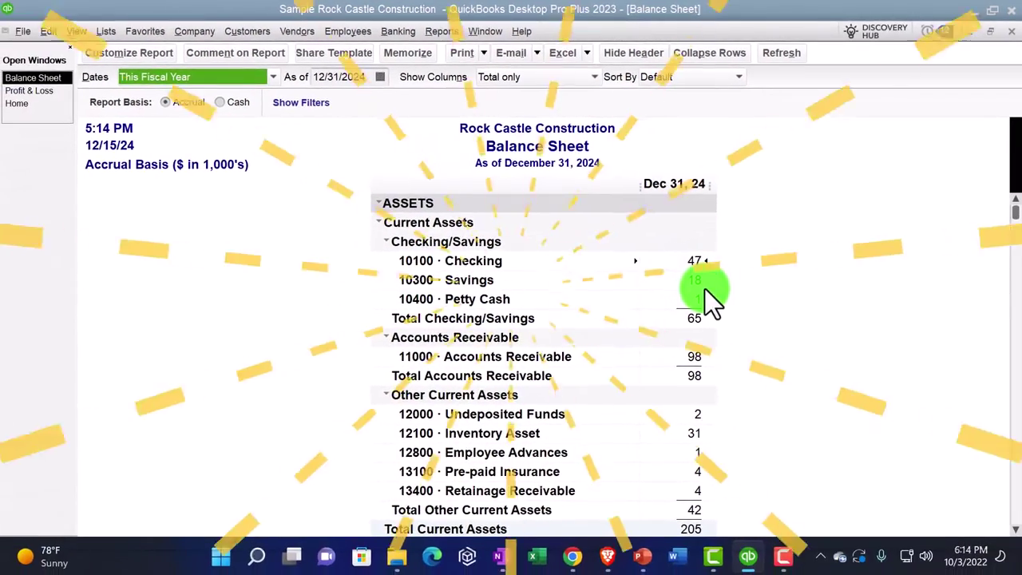
Step: Revert the Balance Sheet's number formatting to the defaults, set the column label and all related fonts to size 12, and accept
left_click(154, 52)
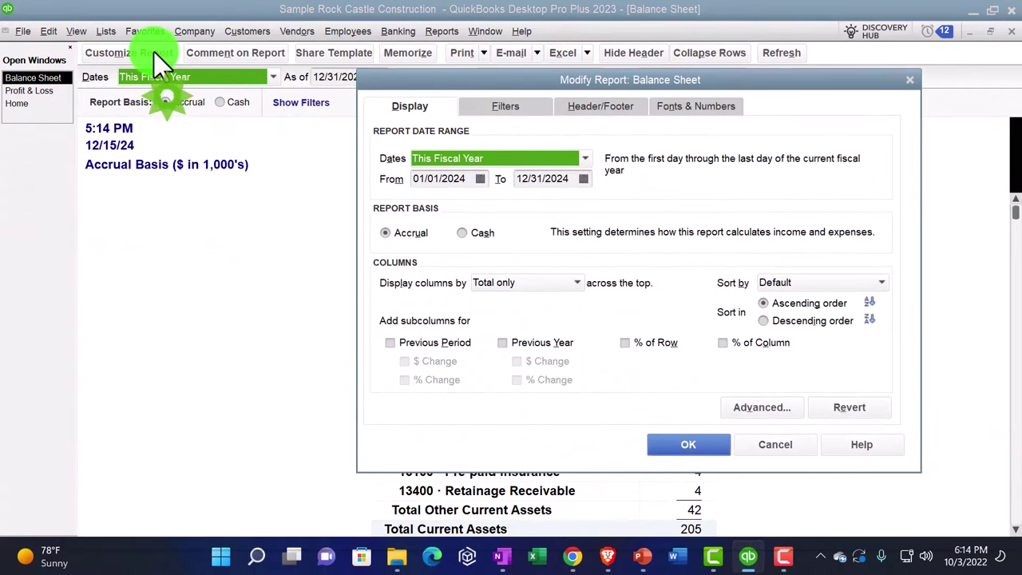
left_click(684, 108)
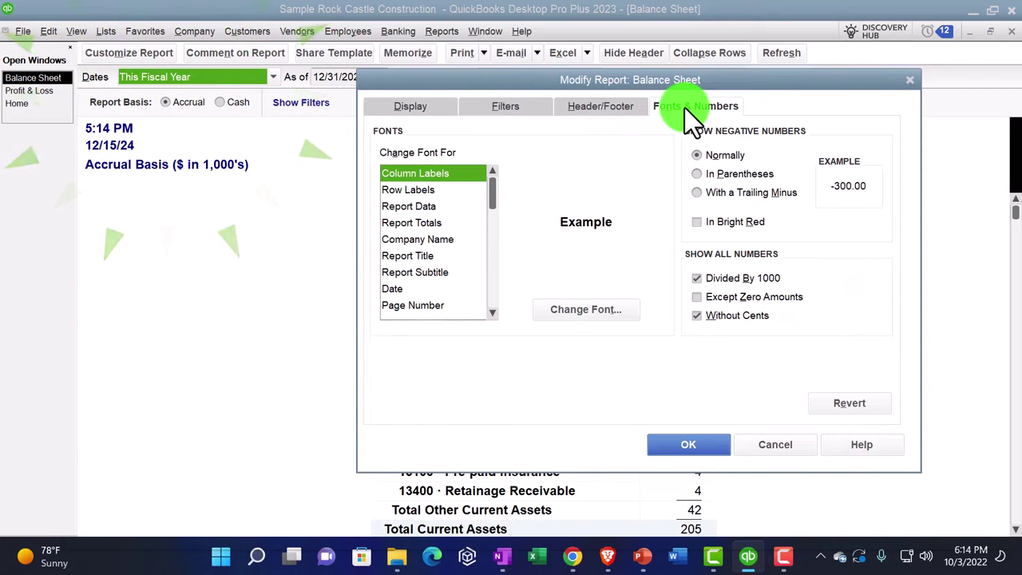
left_click(612, 315)
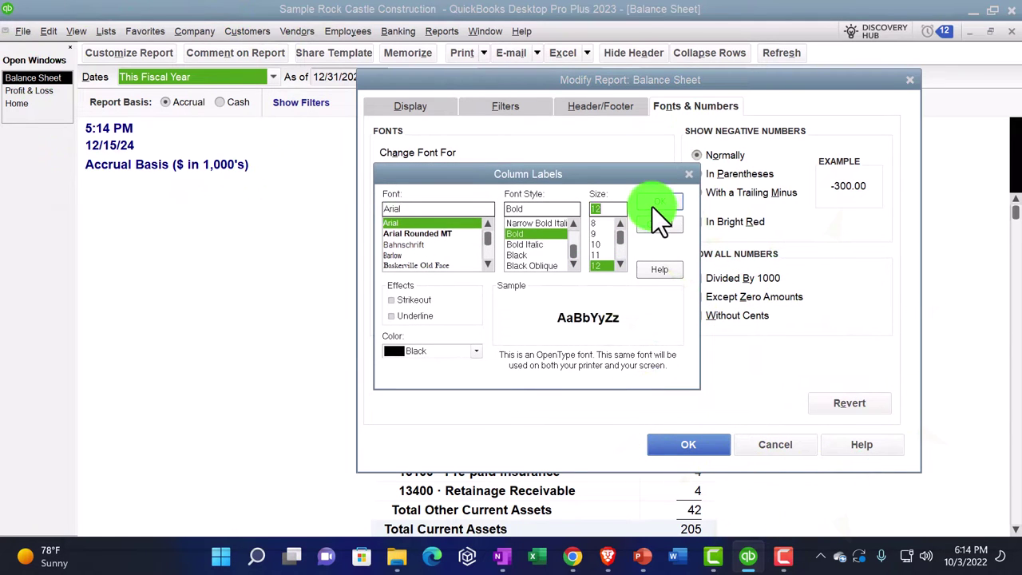
left_click(652, 206)
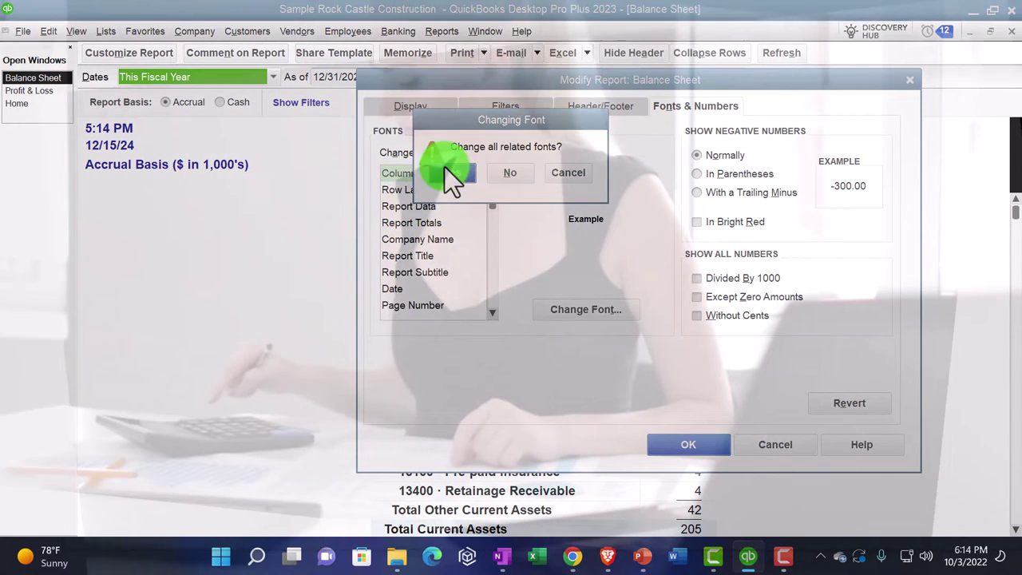
left_click(452, 170)
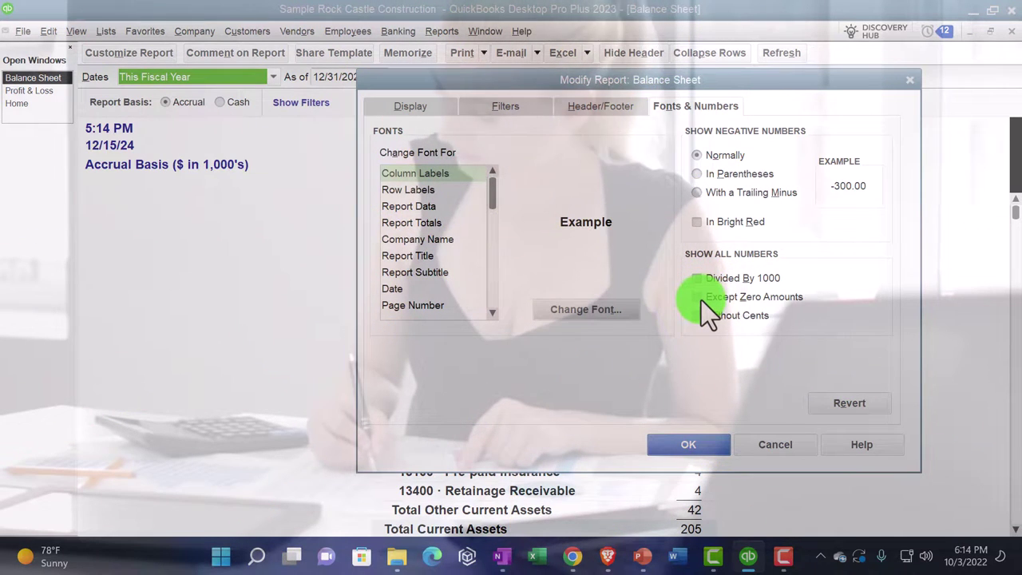
left_click_drag(551, 80, 924, 111)
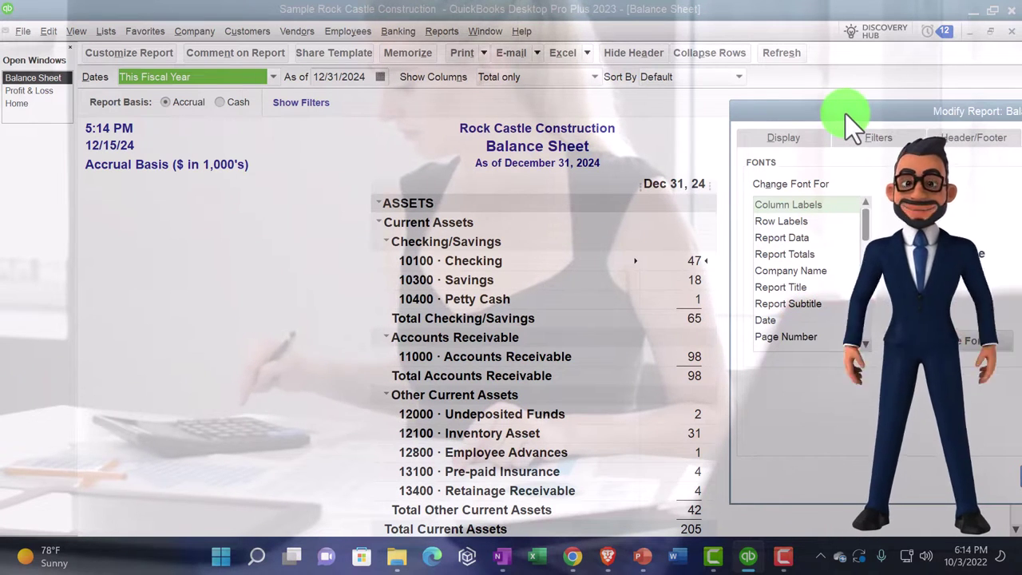
left_click_drag(845, 114, 338, 130)
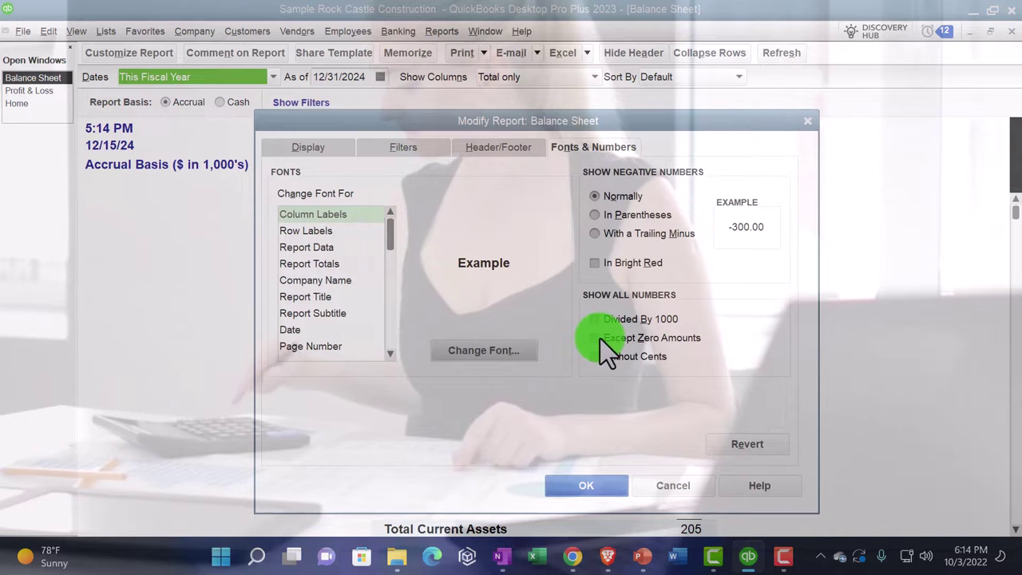
left_click(594, 479)
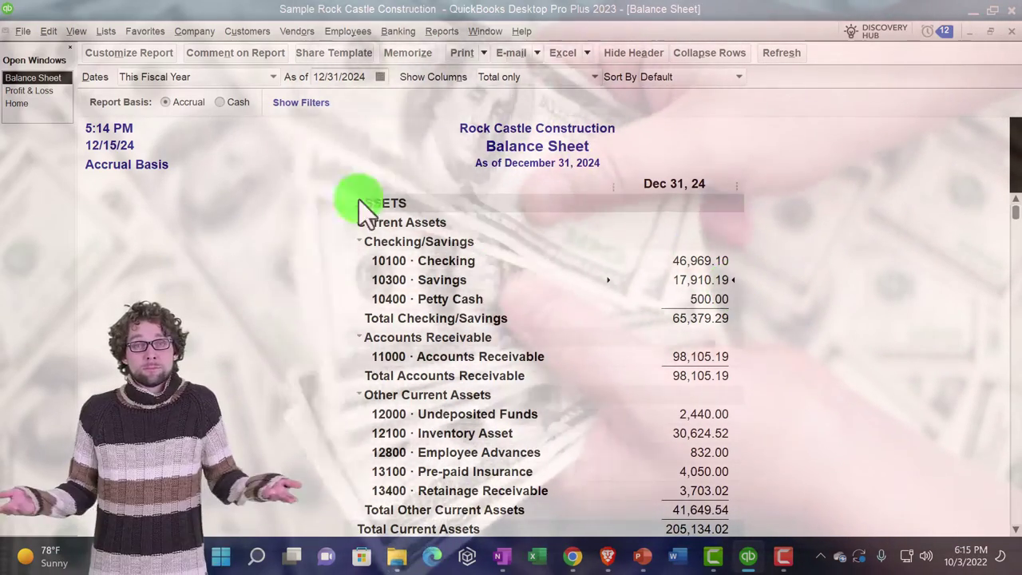
Step: Set the Balance Sheet to show all numbers without cents, accept, and review the report down to total liabilities and equity
left_click(122, 53)
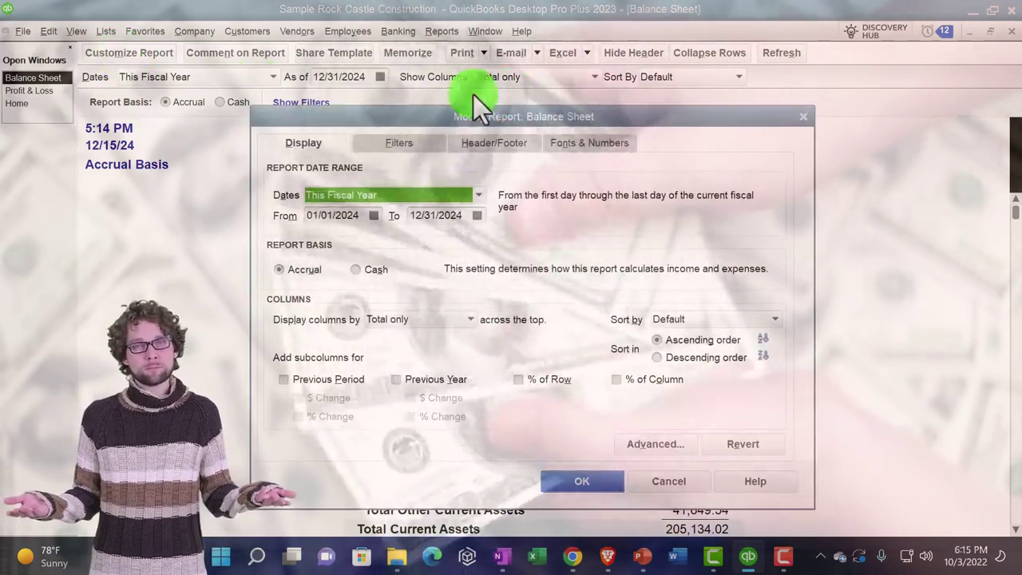
left_click(614, 146)
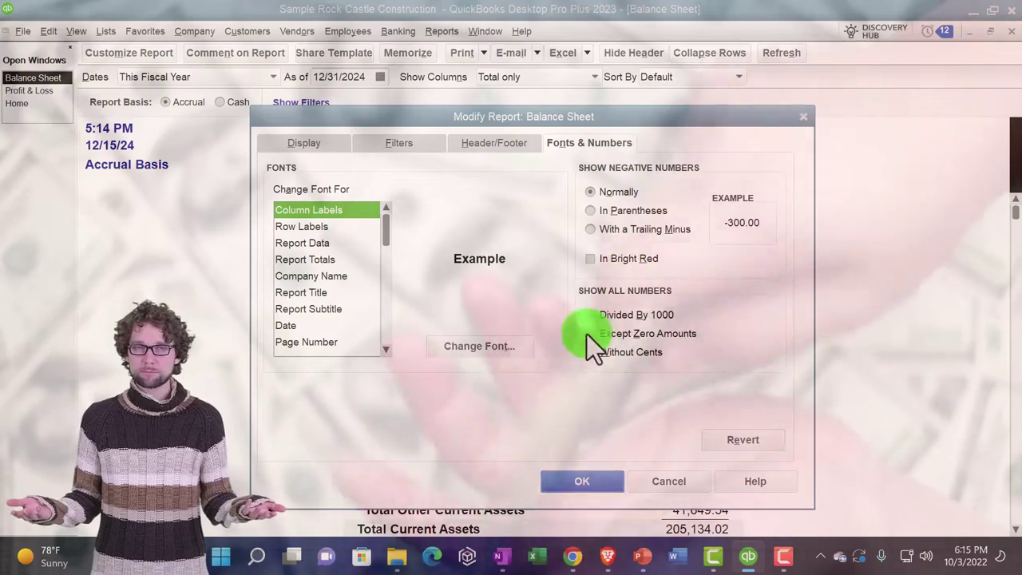
left_click(591, 351)
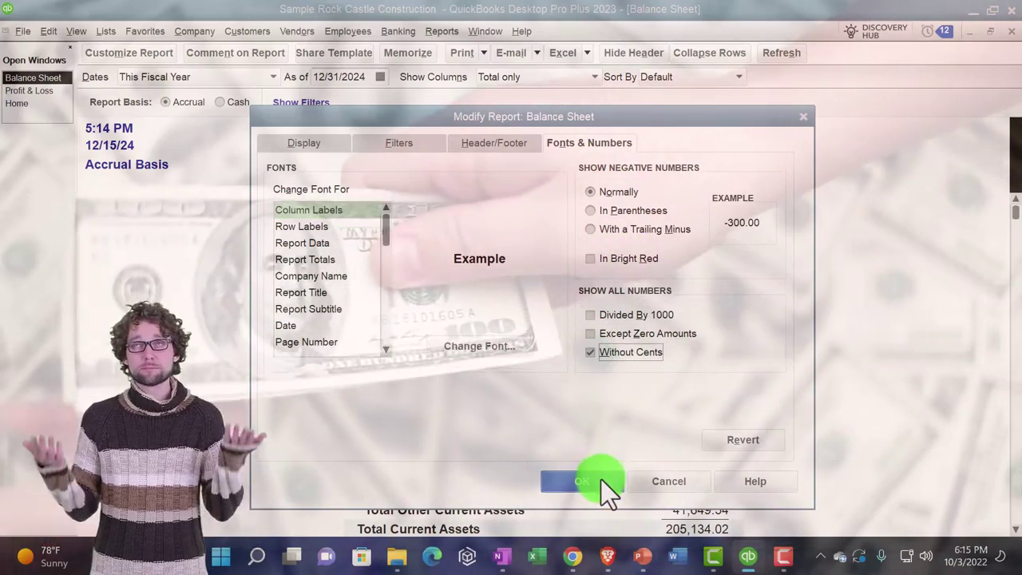
left_click(601, 481)
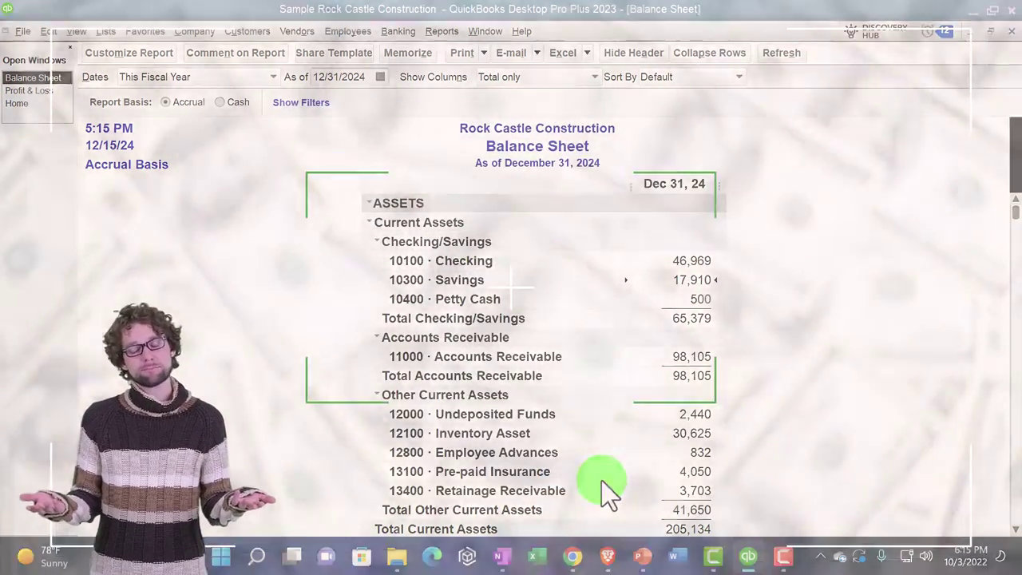
scroll(601, 481, "down", 2)
scroll(602, 481, "down", 10)
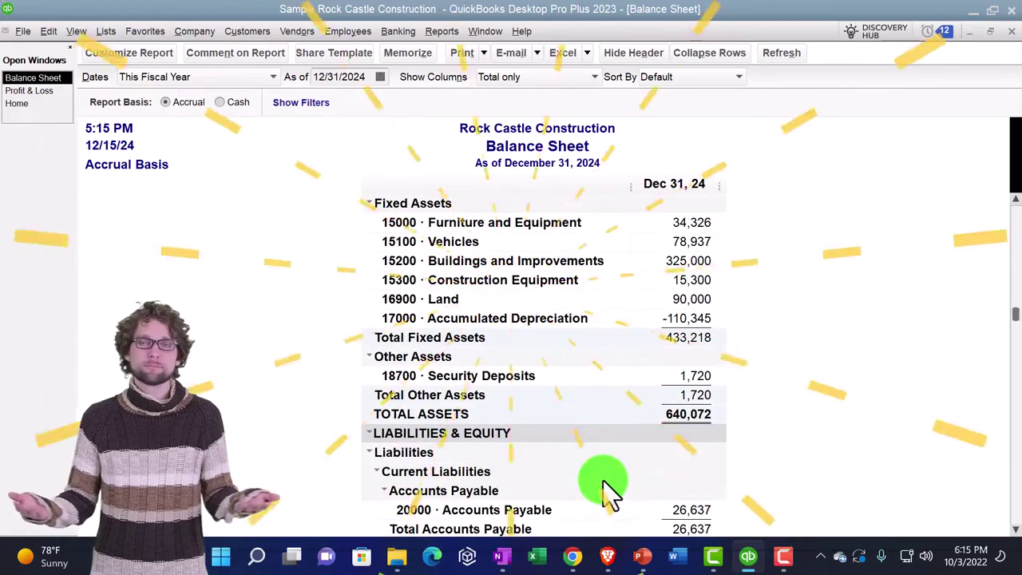
scroll(603, 480, "down", 7)
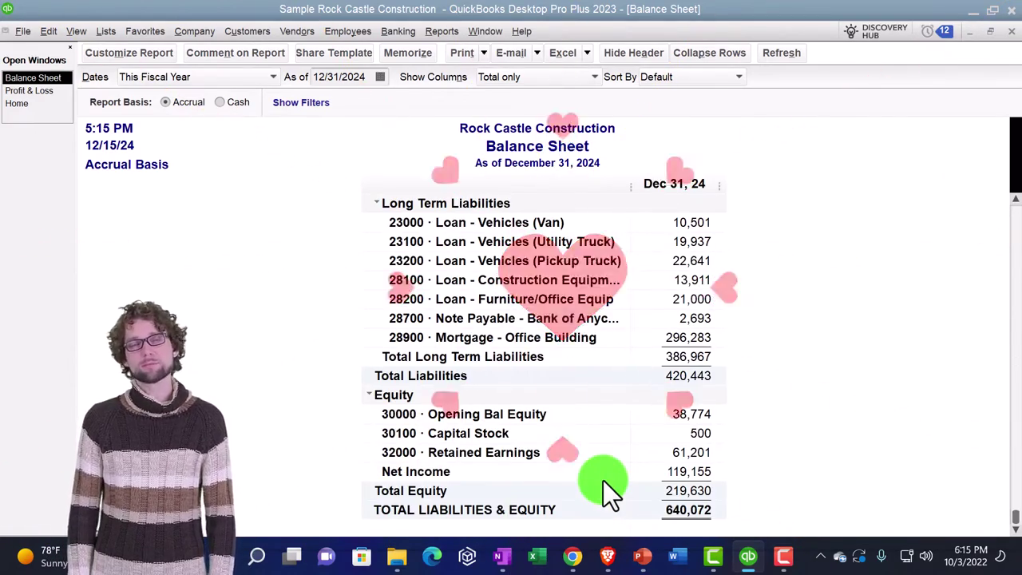
Step: Reopen the Balance Sheet's customization settings and examine the display, filter, header/footer, font and number options
left_click(150, 60)
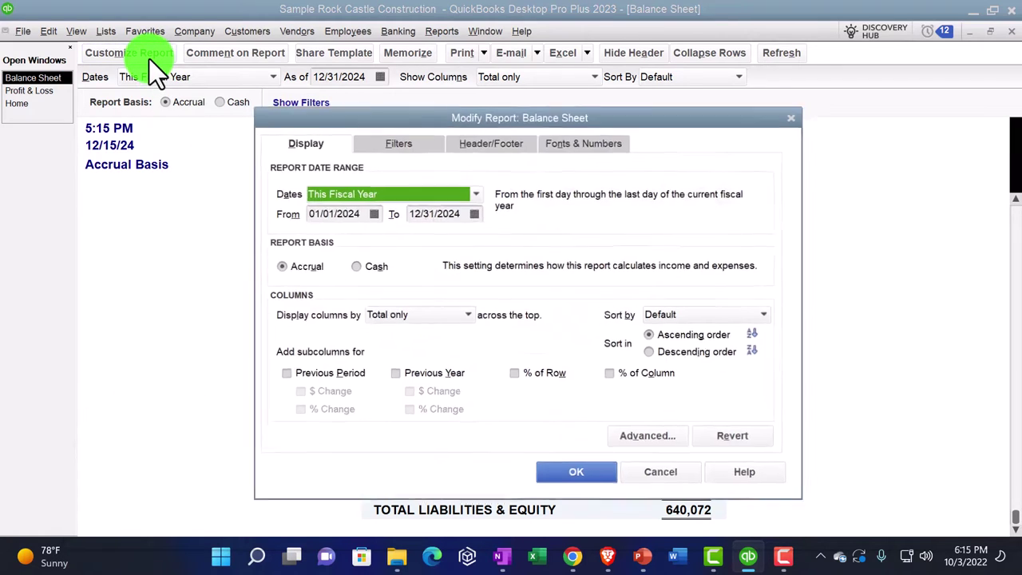
left_click(581, 137)
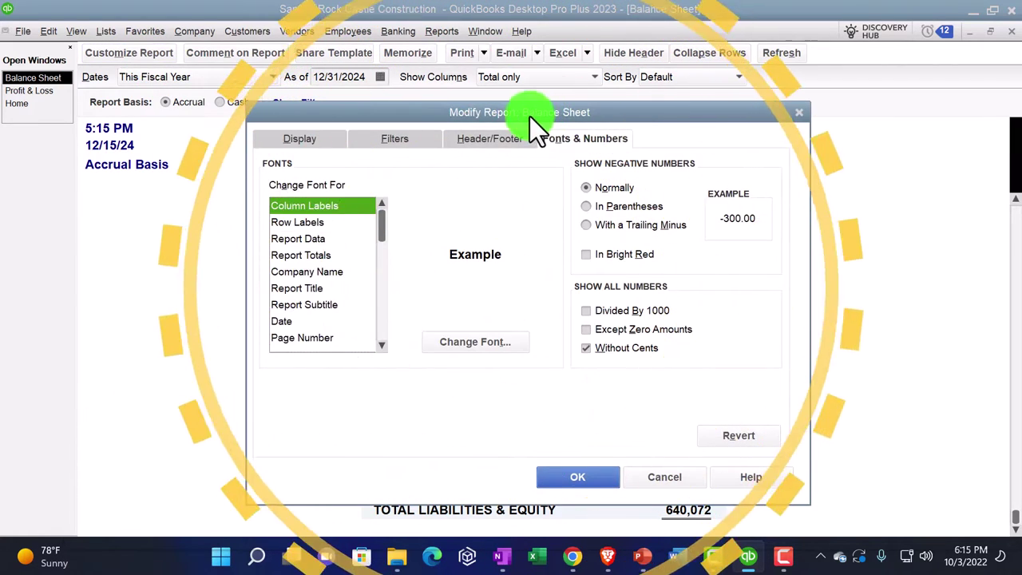
left_click_drag(529, 114, 683, 94)
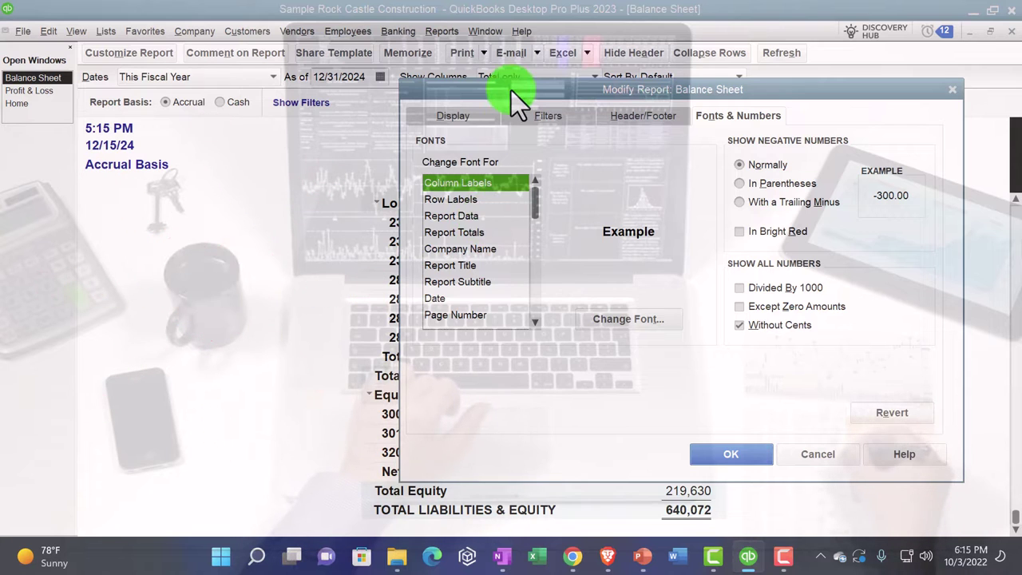
left_click_drag(511, 91, 511, 106)
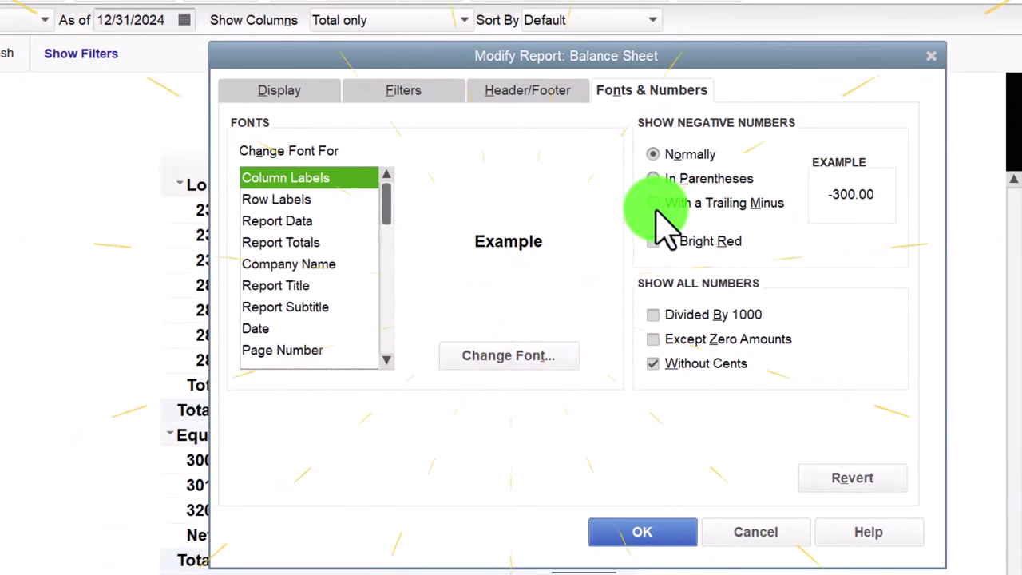
left_click(301, 103)
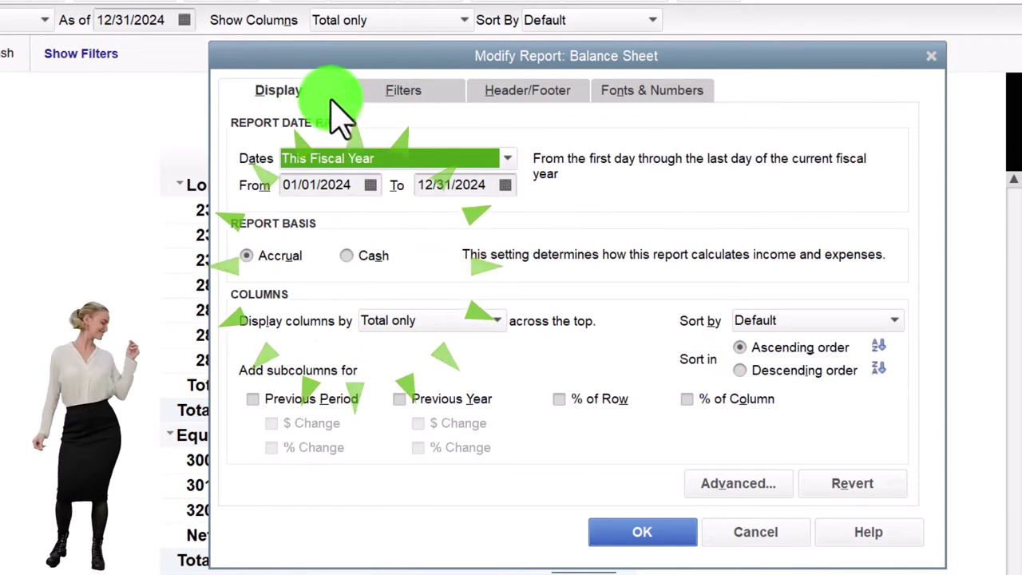
left_click(372, 102)
left_click(516, 92)
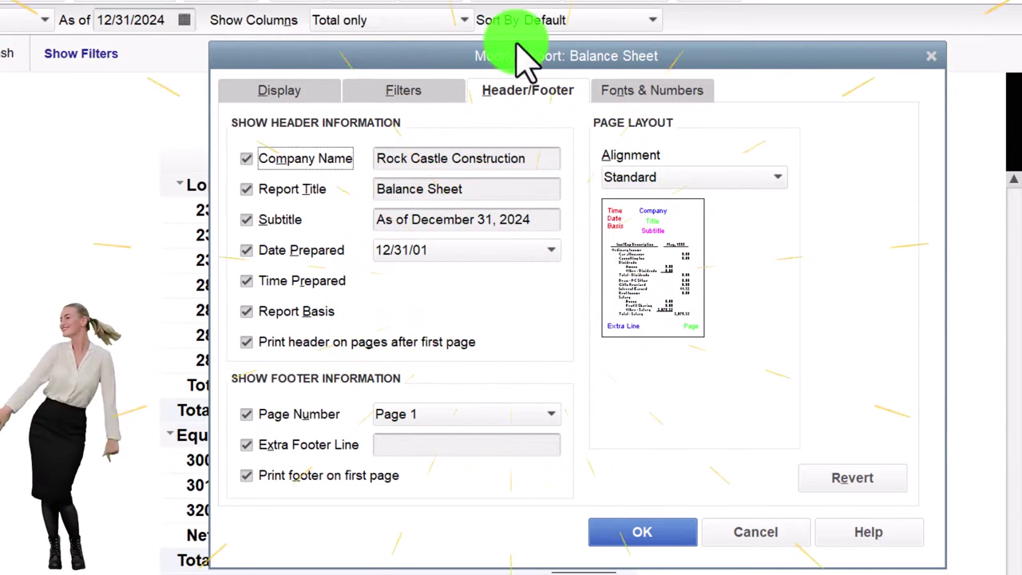
left_click(639, 92)
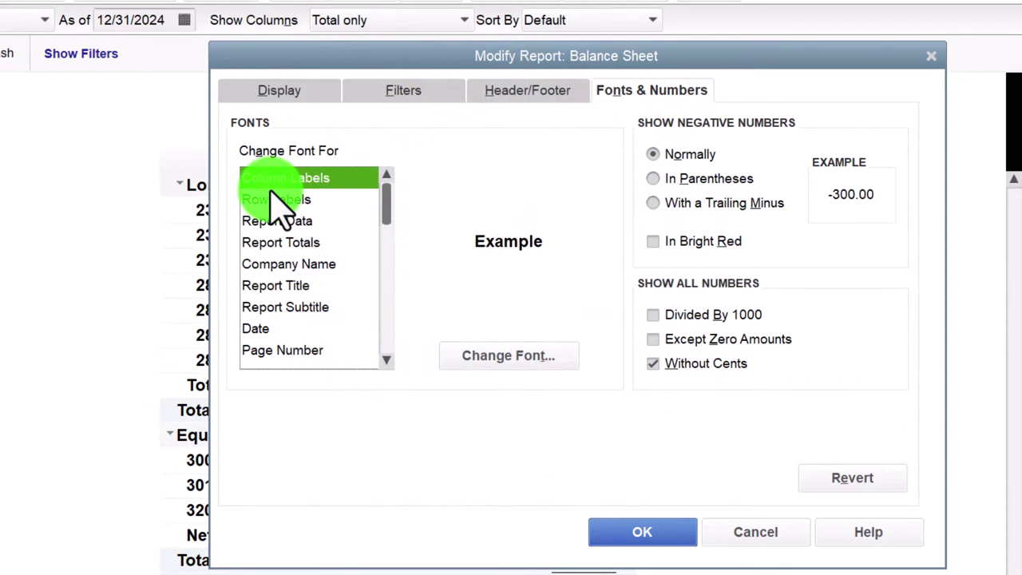
Step: Set the Balance Sheet's column label font to Bernard MT Condensed size 12, change all related fonts, and accept the settings
left_click_drag(352, 62, 509, 98)
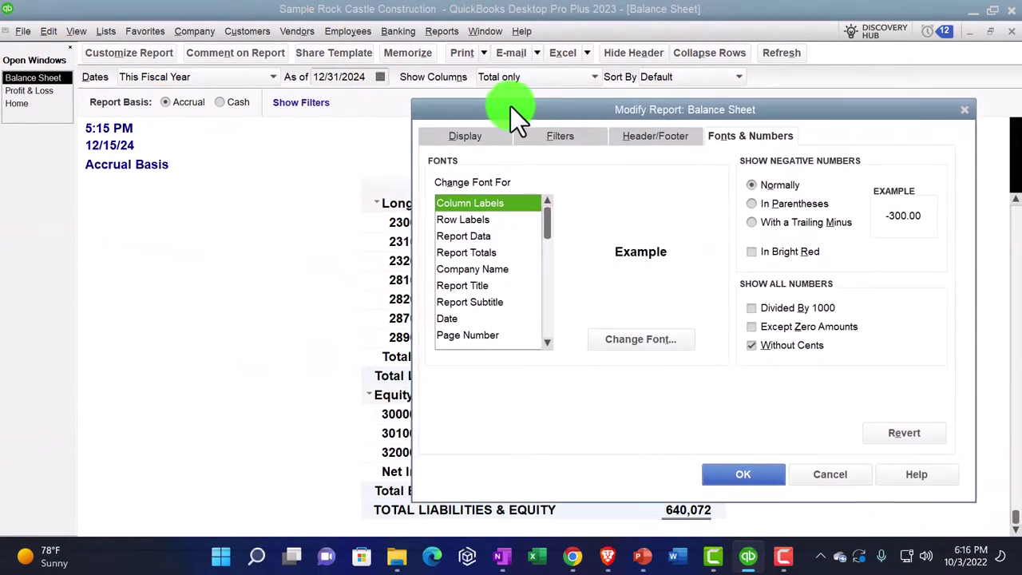
left_click(635, 338)
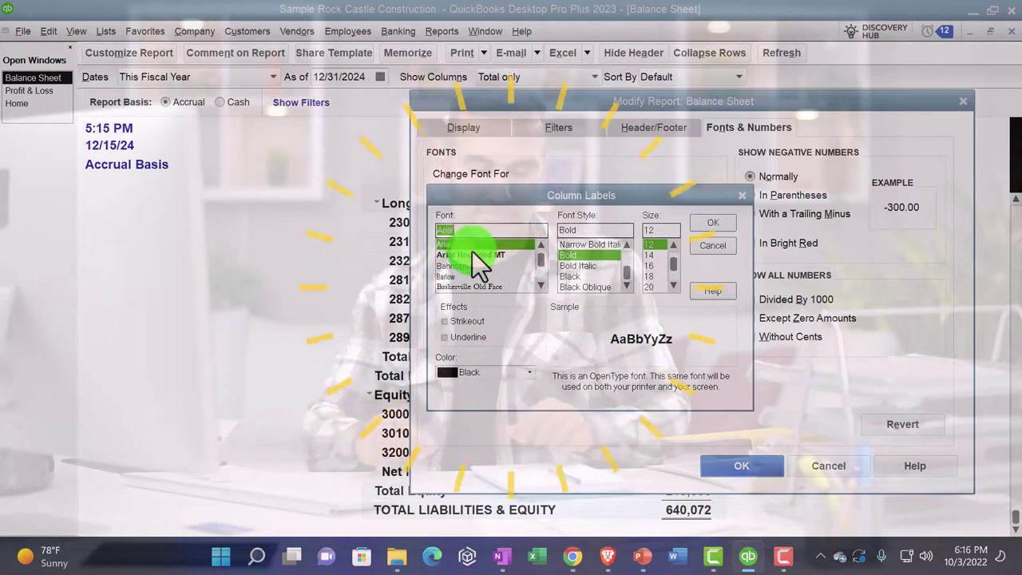
left_click(472, 254)
scroll(493, 268, "down", 1)
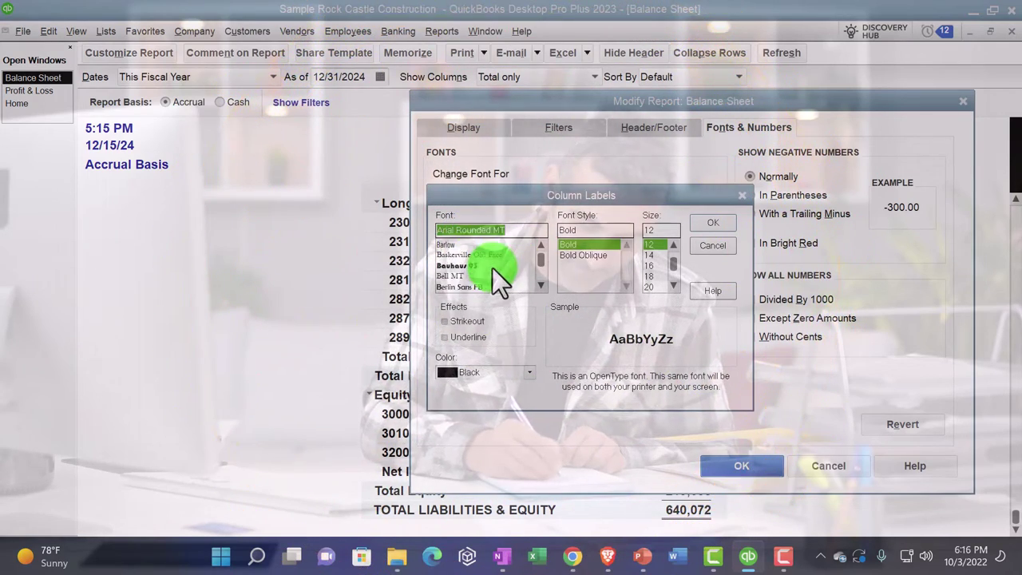
left_click(471, 266)
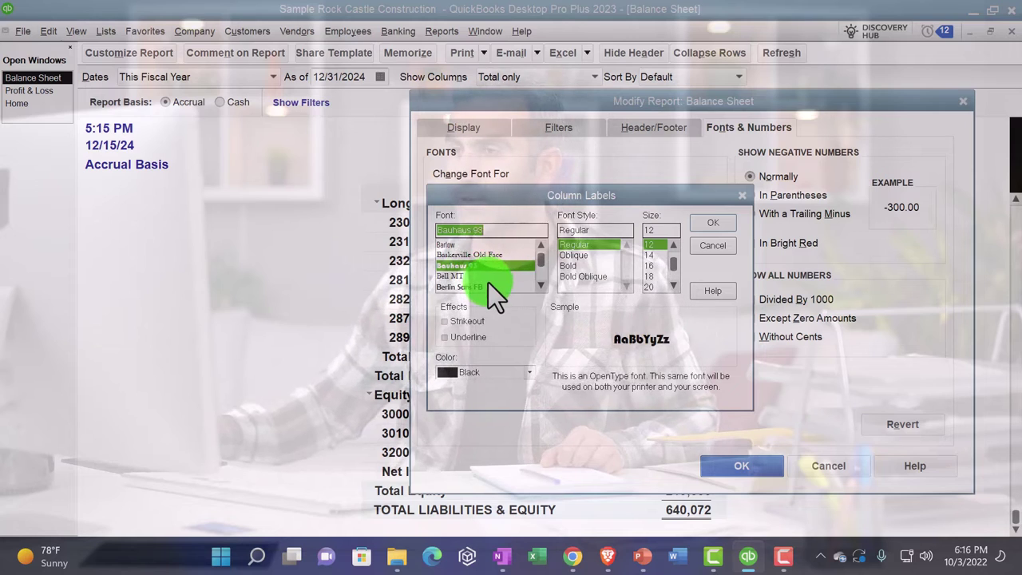
scroll(489, 280, "down", 1)
left_click(472, 266)
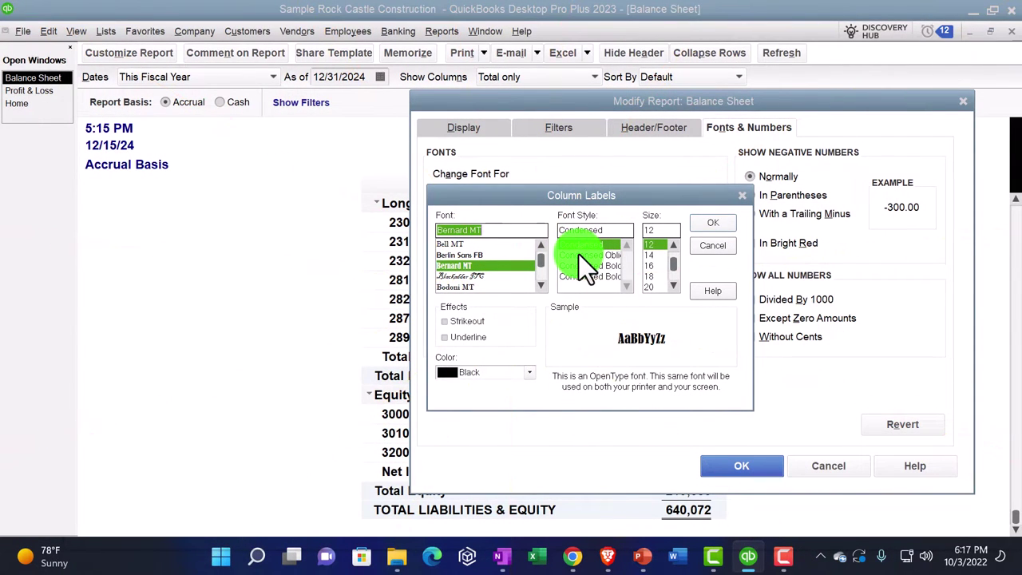
left_click(713, 222)
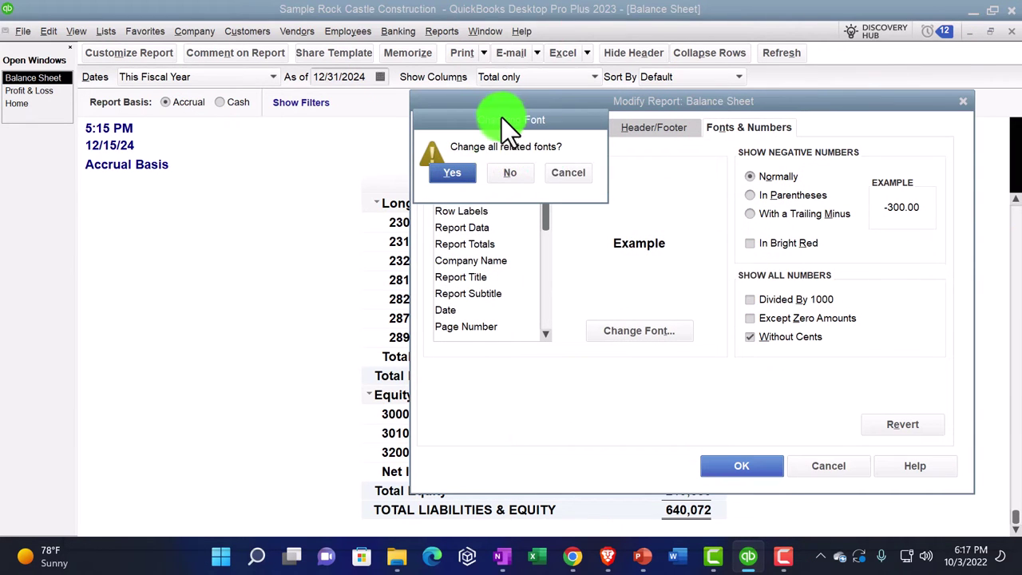
left_click_drag(502, 117, 570, 122)
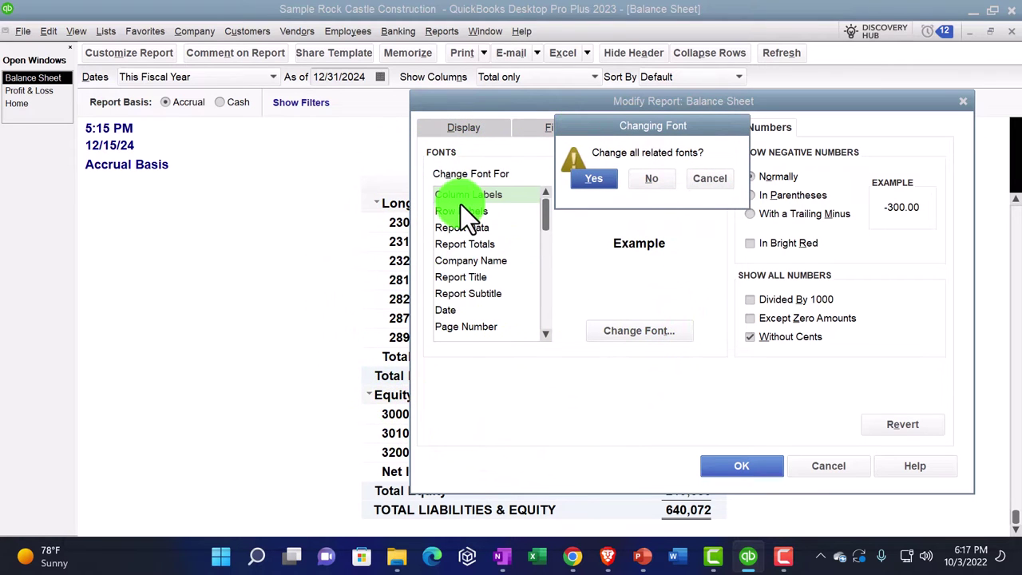
left_click(609, 182)
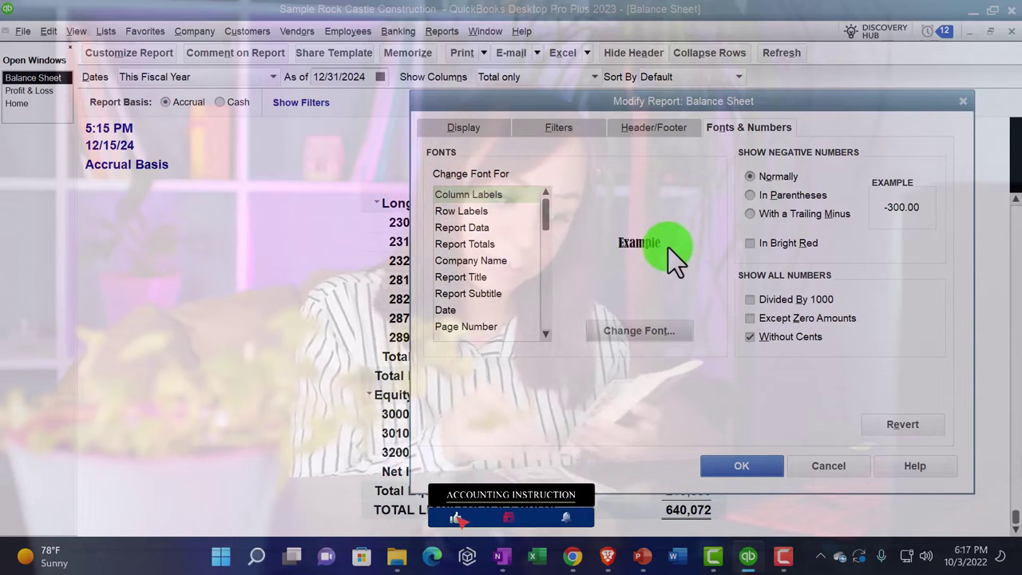
left_click(742, 462)
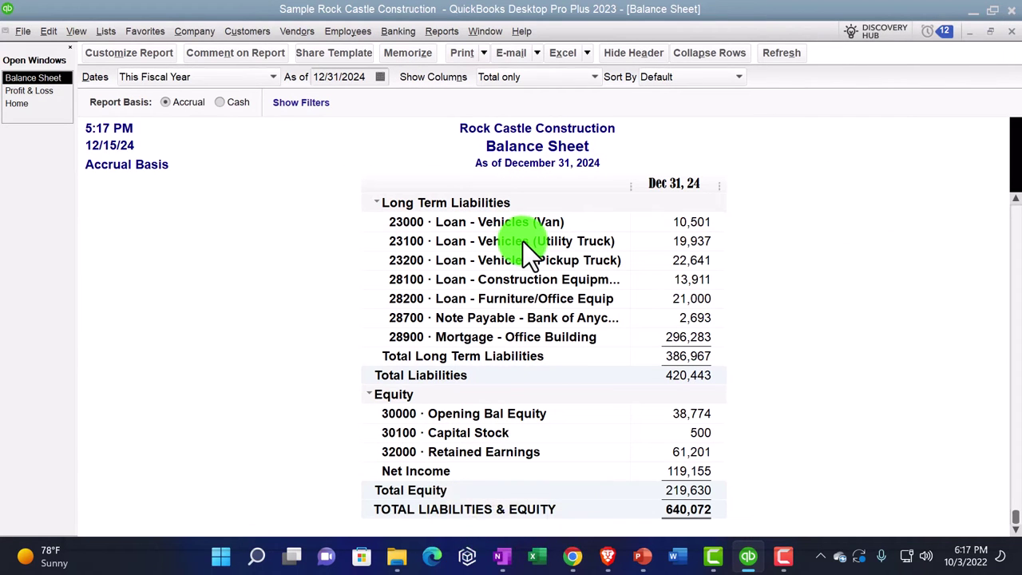
Step: Set the Balance Sheet's row label font to Arial Bold size 18 and accept the report settings
left_click(119, 53)
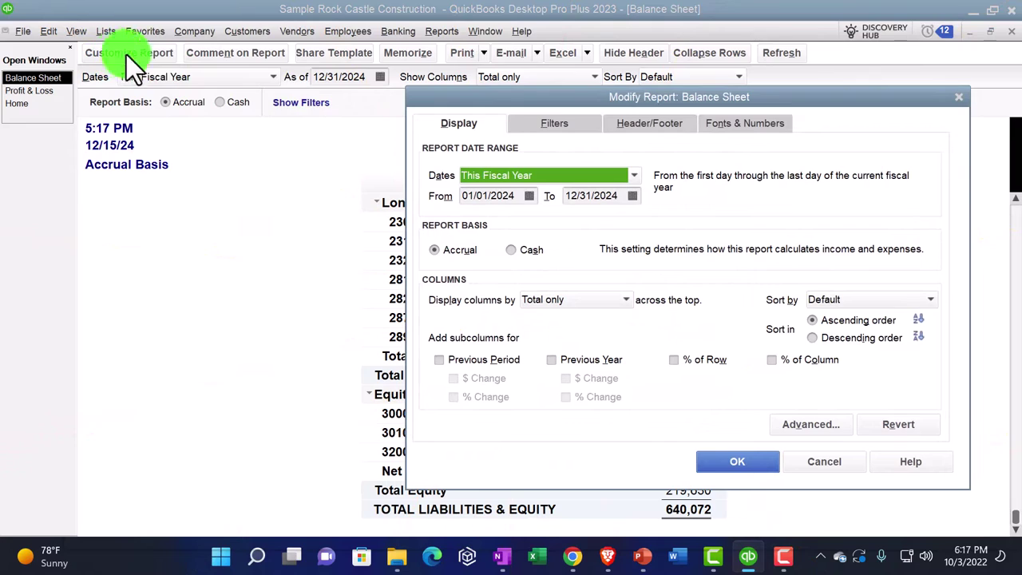
left_click(742, 123)
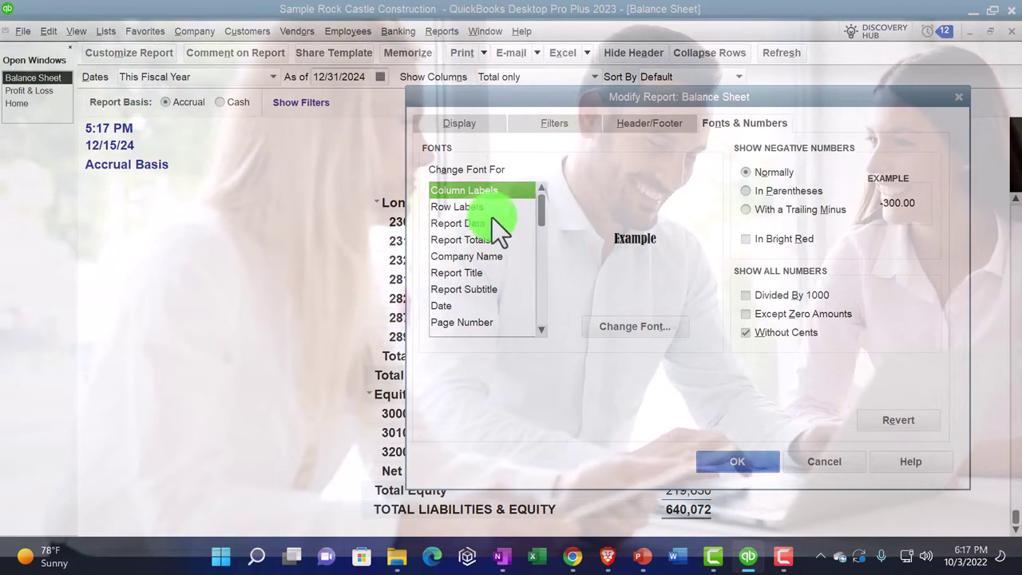
left_click(458, 207)
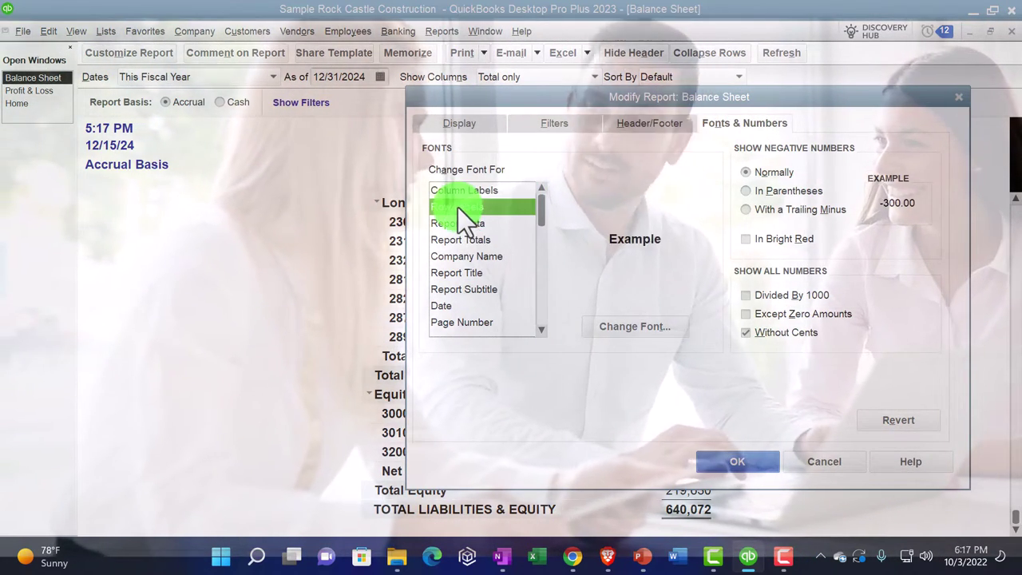
left_click(636, 327)
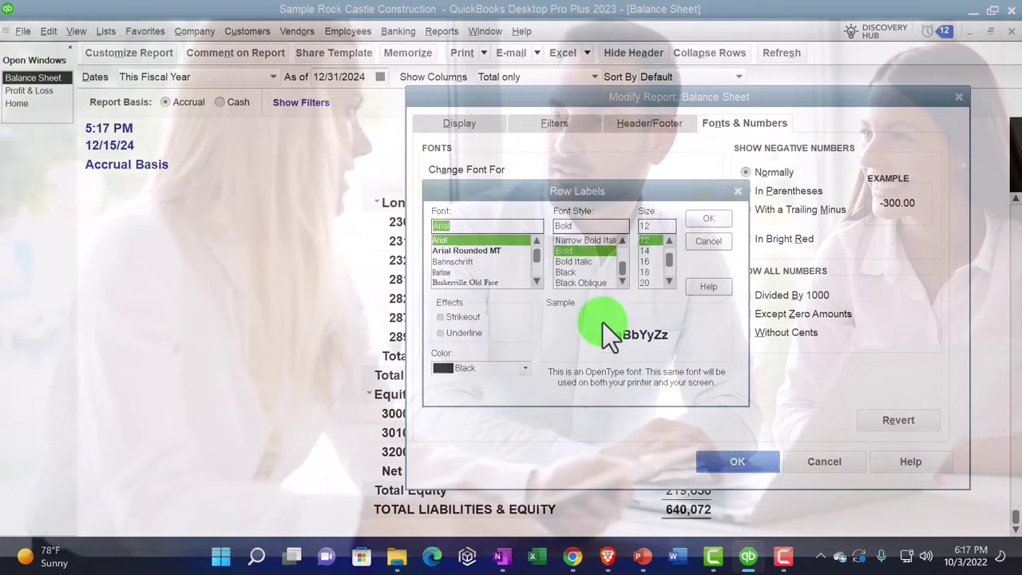
left_click(450, 244)
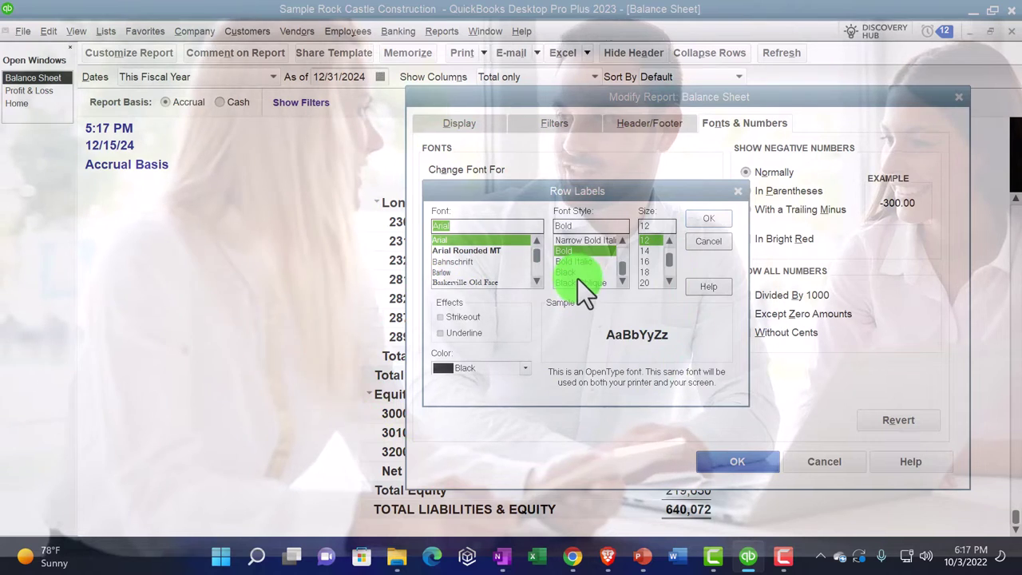
left_click(648, 274)
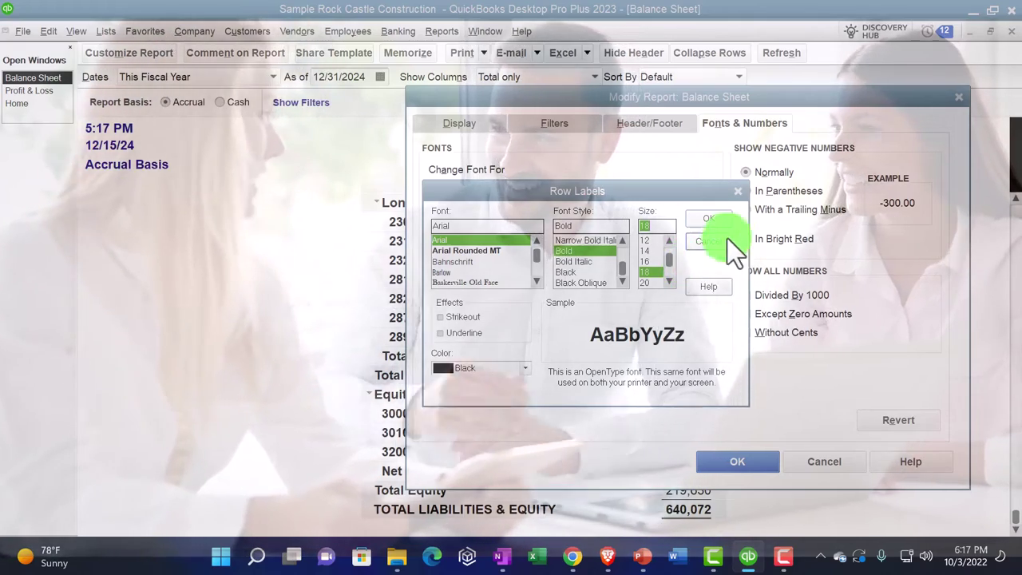
left_click(718, 223)
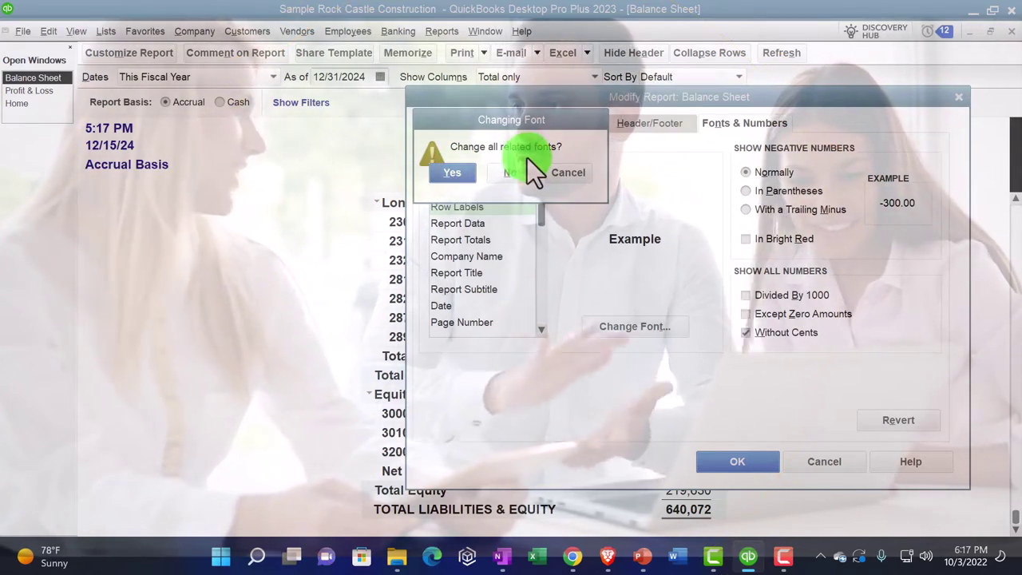
left_click_drag(487, 101, 635, 155)
left_click(661, 230)
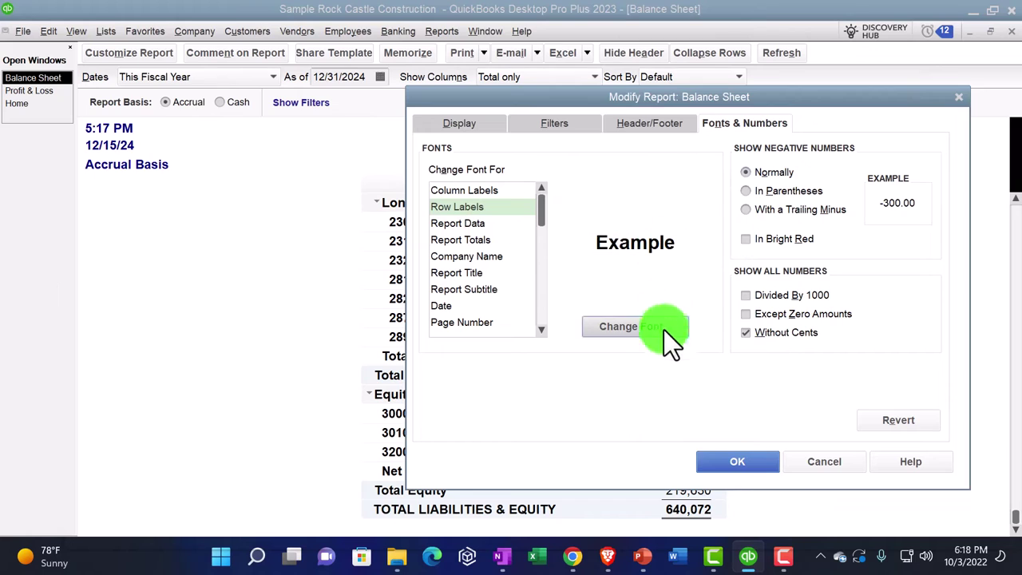
left_click(724, 467)
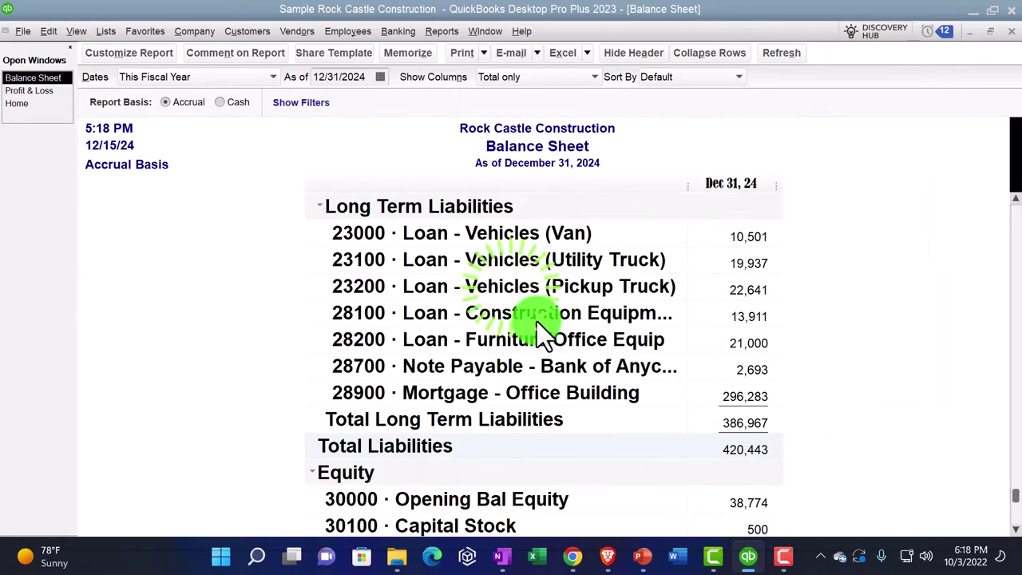
Step: Examine the row labels throughout the Balance Sheet's equity and liabilities sections
scroll(536, 321, "down", 2)
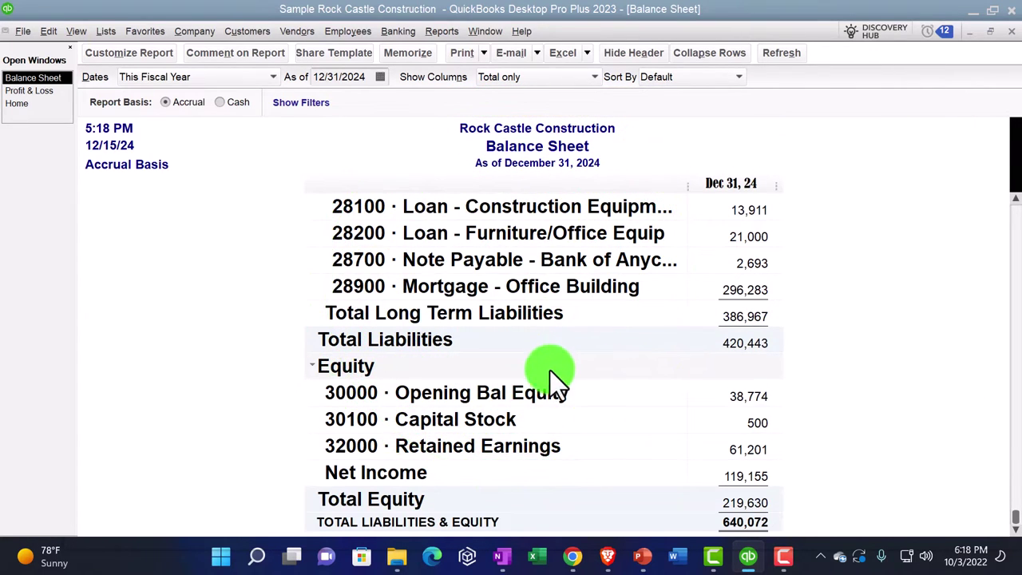
scroll(550, 375, "up", 15)
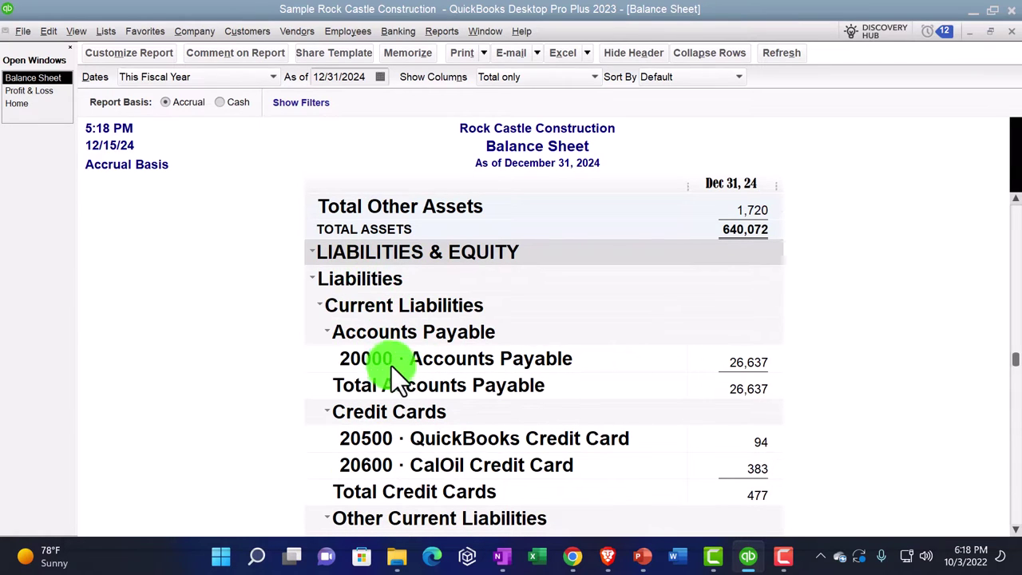
scroll(483, 371, "down", 1)
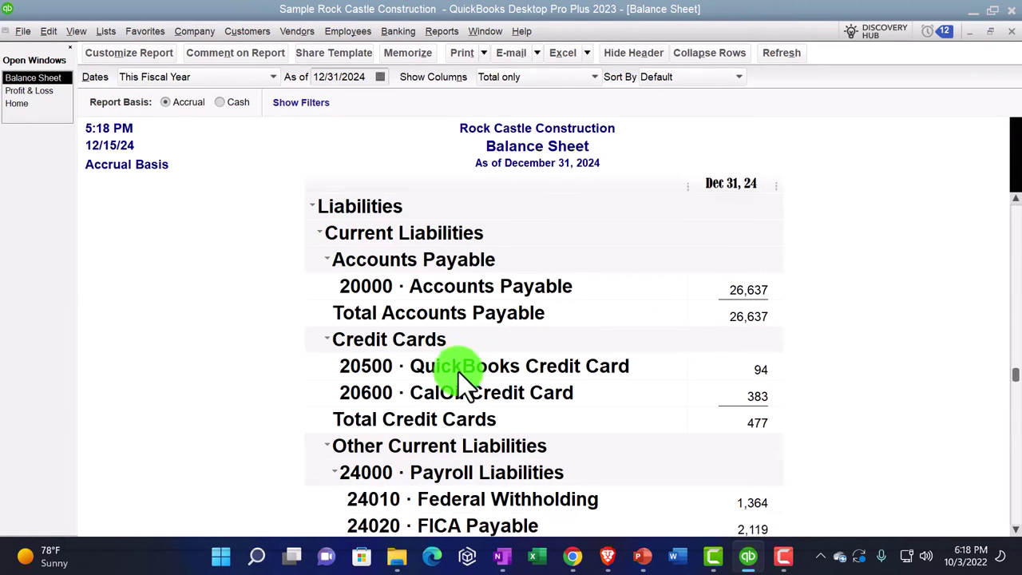
scroll(466, 382, "down", 1)
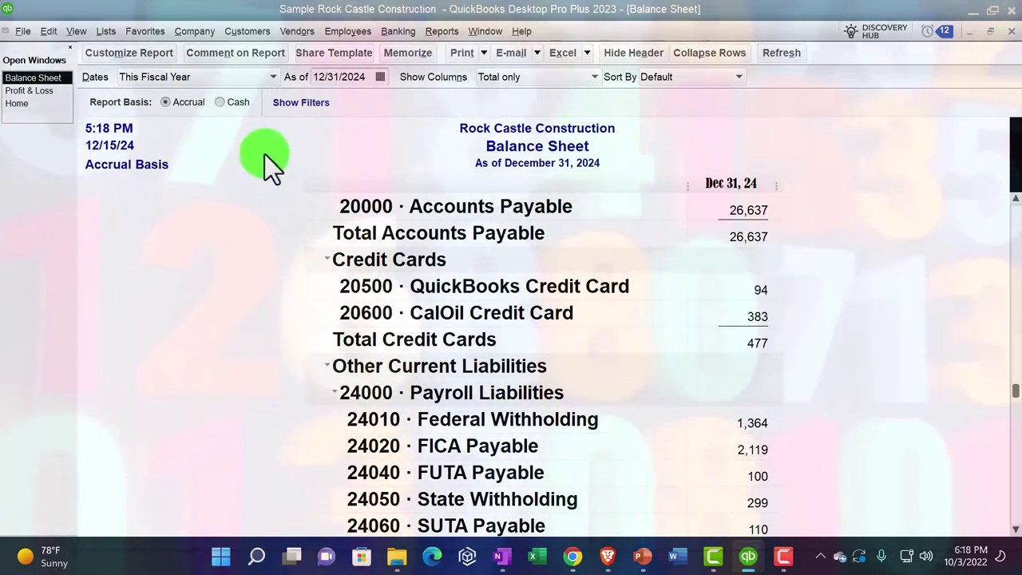
Step: Reopen the Balance Sheet's font settings and set the company name's font color to Red
left_click(124, 54)
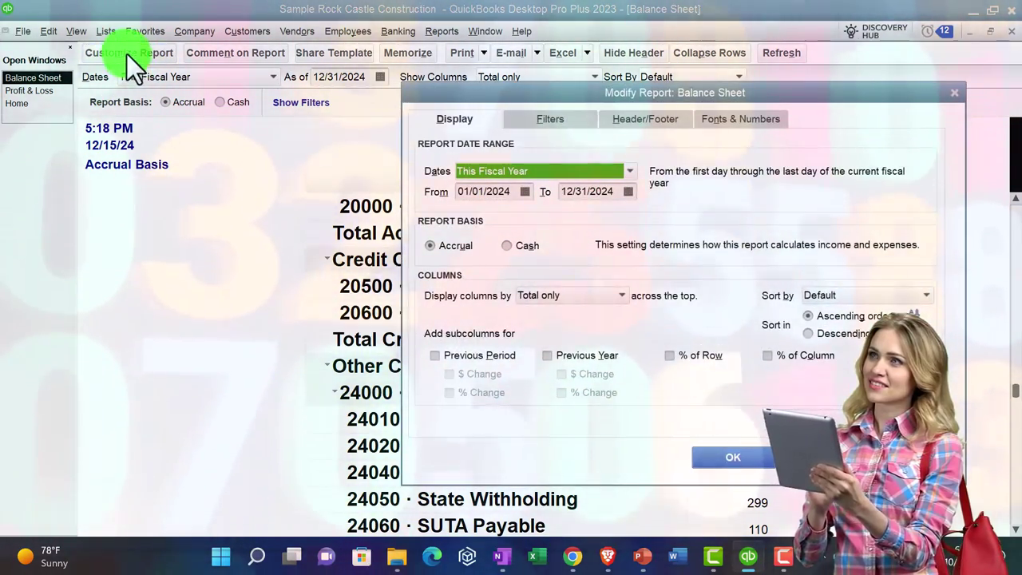
left_click(739, 119)
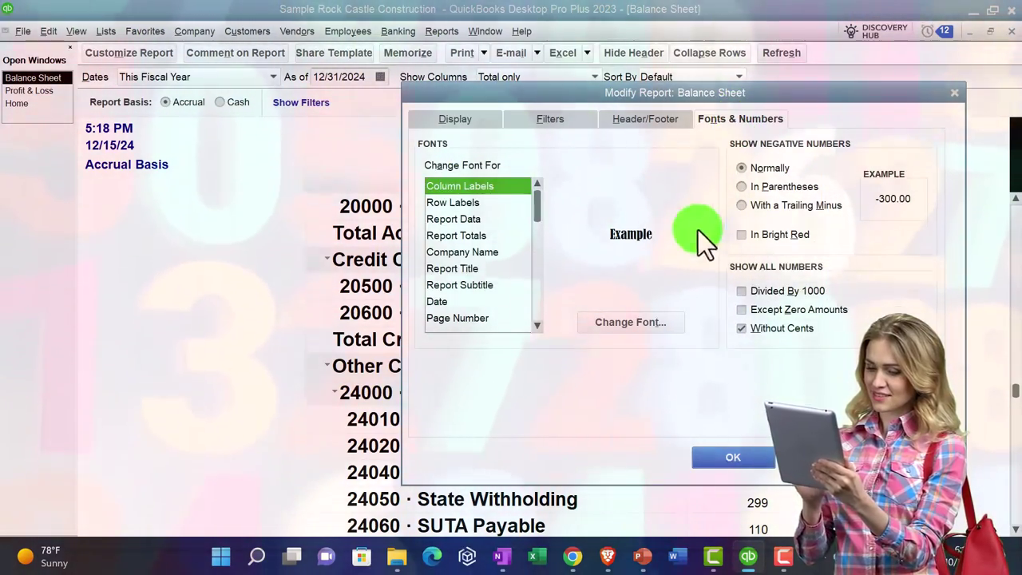
left_click(474, 252)
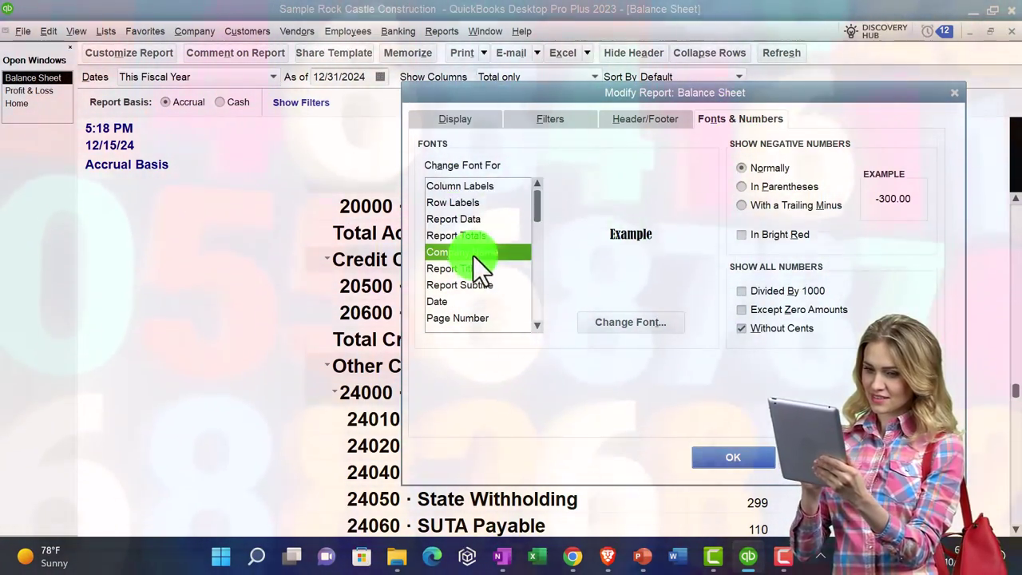
left_click_drag(504, 91, 494, 169)
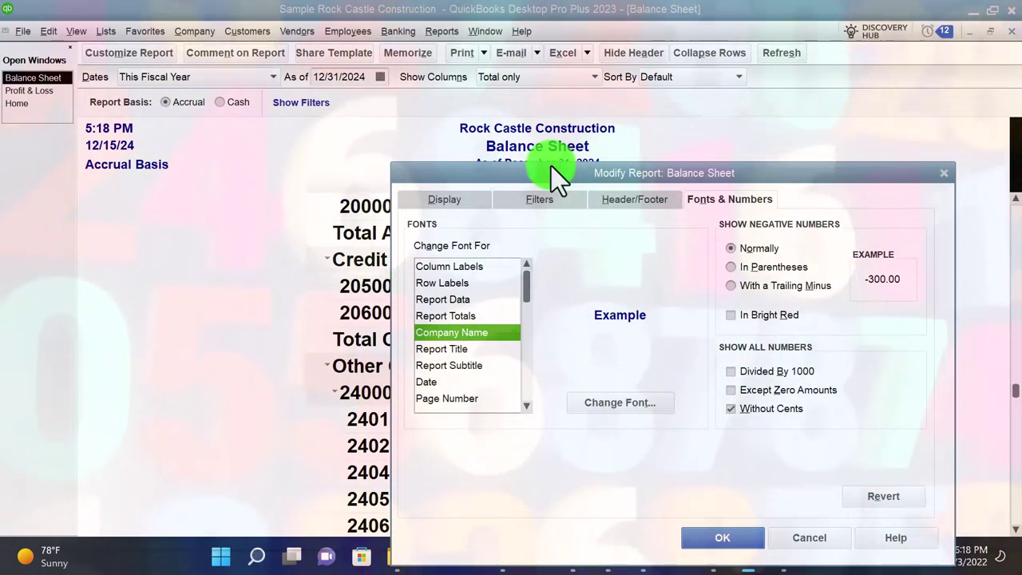
left_click_drag(569, 172, 549, 157)
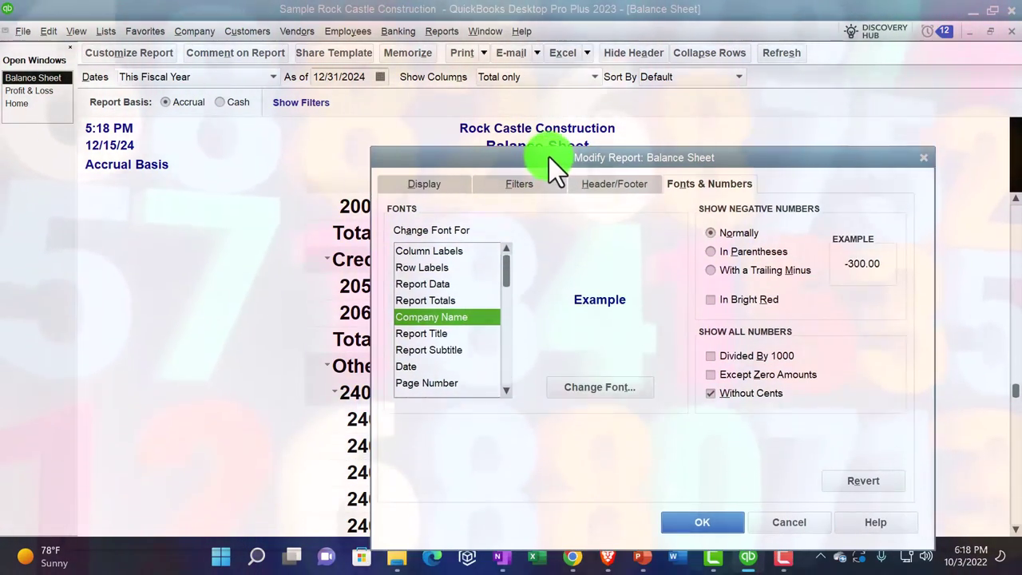
left_click(581, 386)
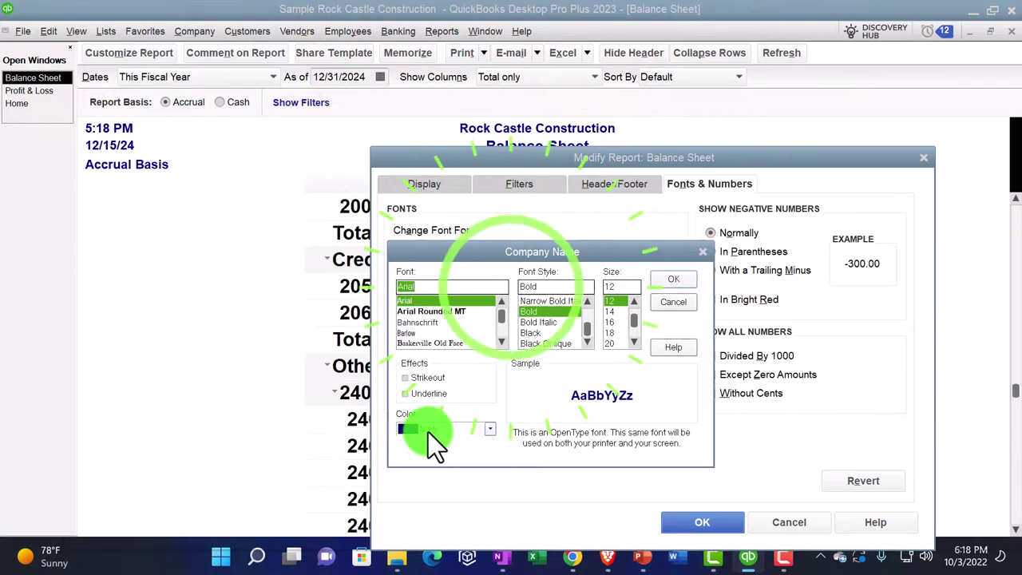
left_click(490, 432)
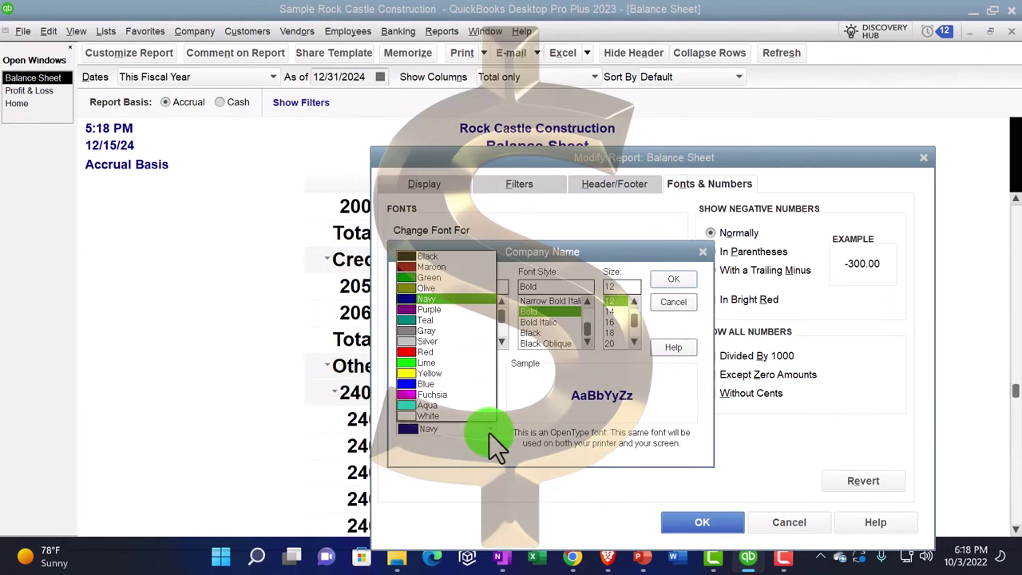
left_click(408, 352)
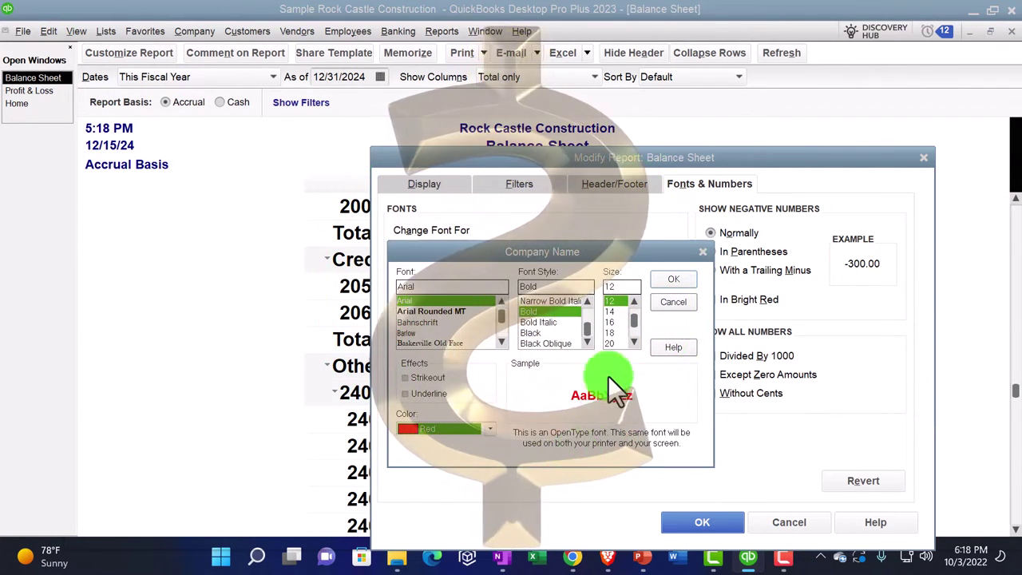
Step: Set the company name's font size to 28, leave related fonts unchanged, and accept the report settings
scroll(628, 333, "down", 1)
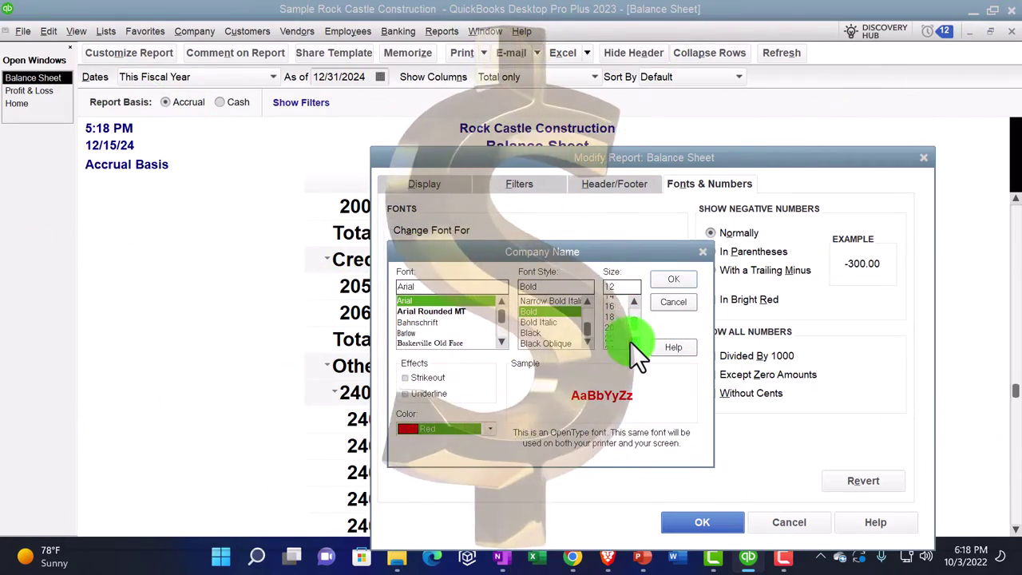
scroll(630, 341, "down", 1)
left_click(616, 341)
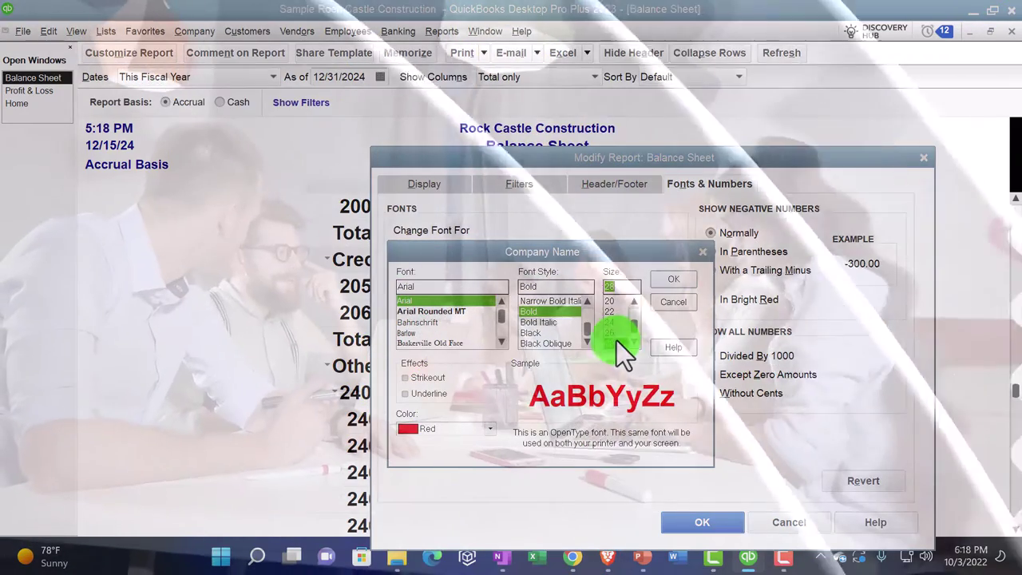
left_click(680, 283)
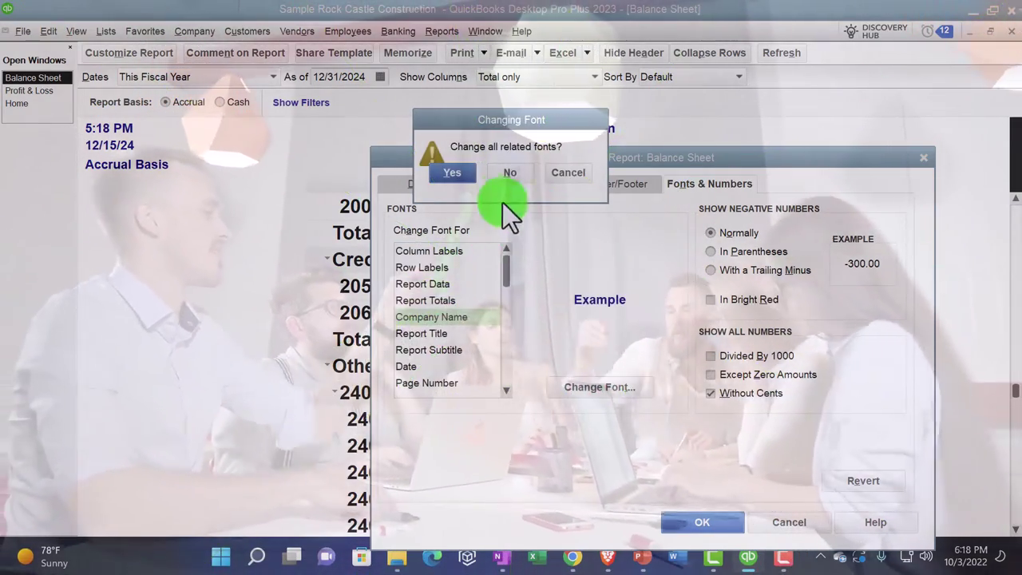
left_click_drag(515, 129, 478, 345)
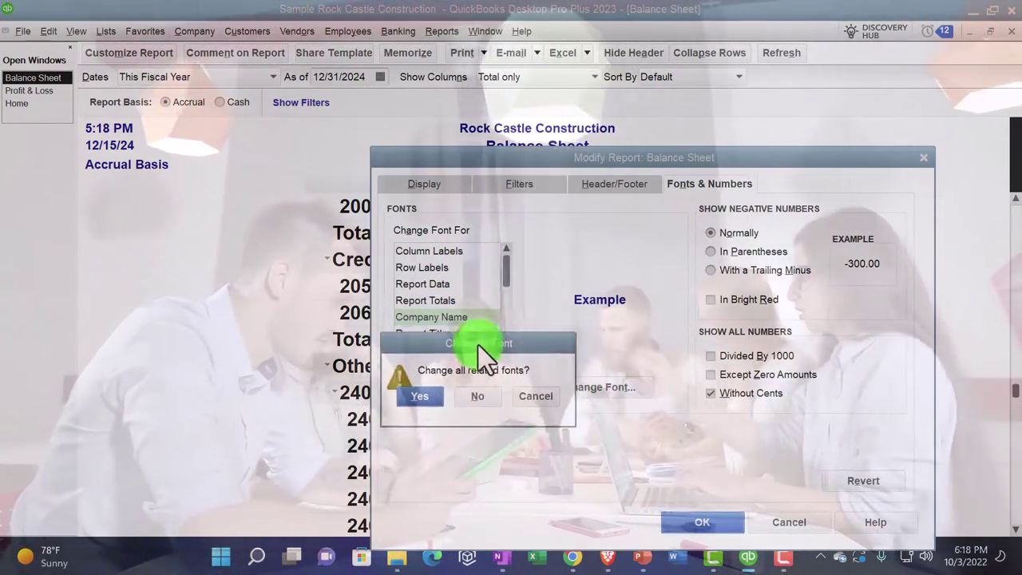
left_click(483, 397)
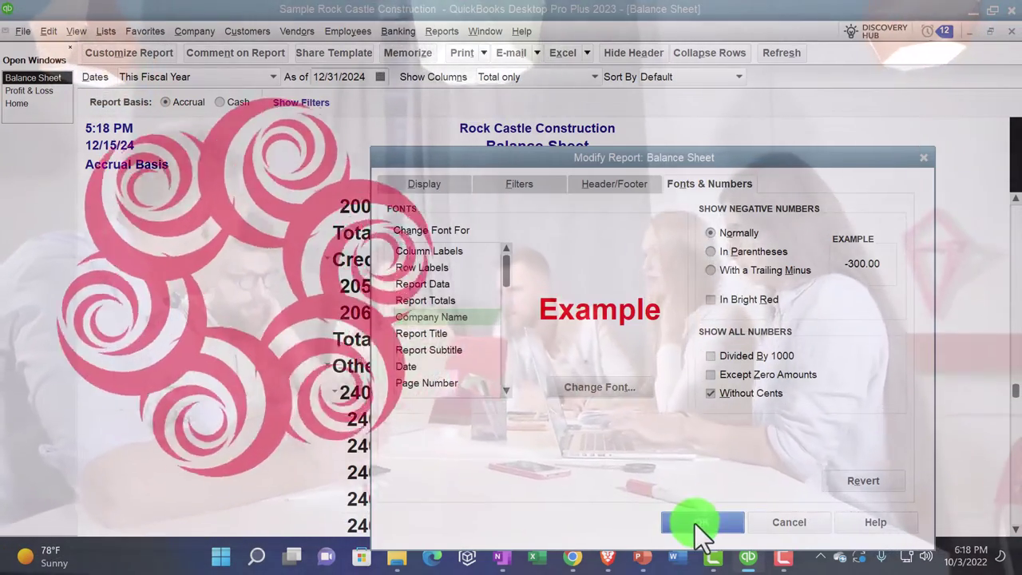
left_click(694, 523)
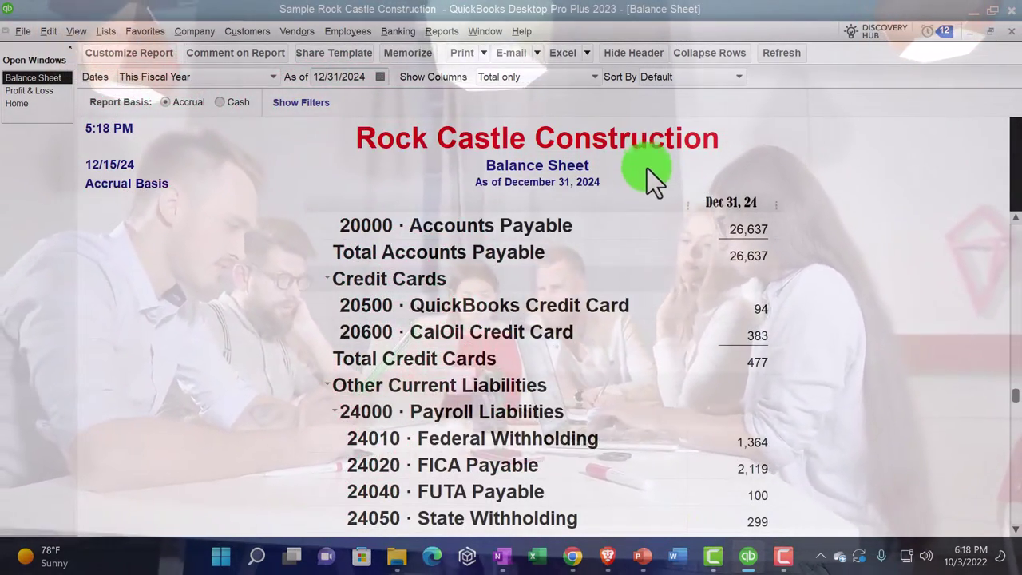
Step: Return to the start of the Balance Sheet and reopen its font and number settings
scroll(659, 269, "down", 9)
scroll(654, 290, "up", 7)
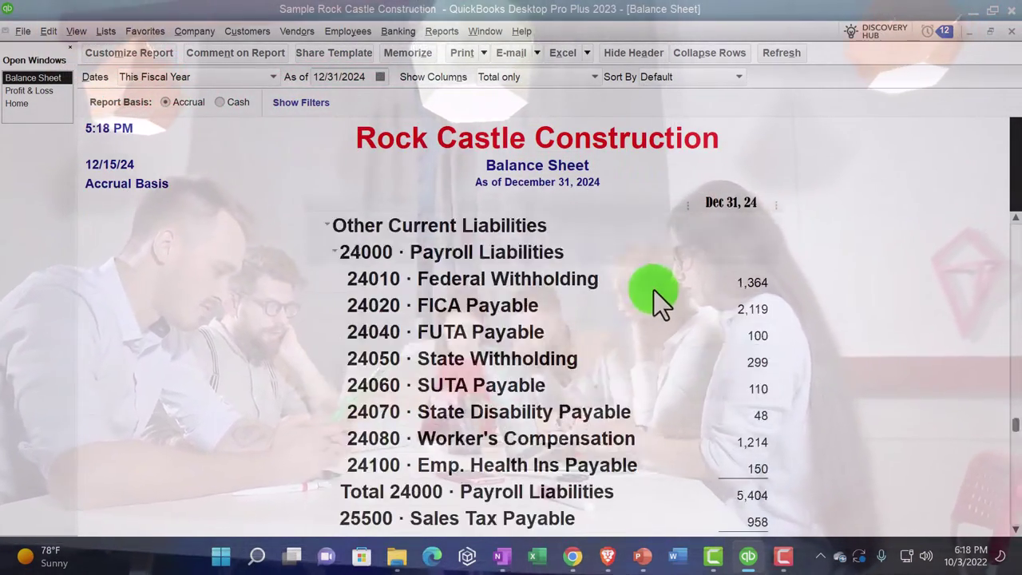
scroll(654, 290, "up", 12)
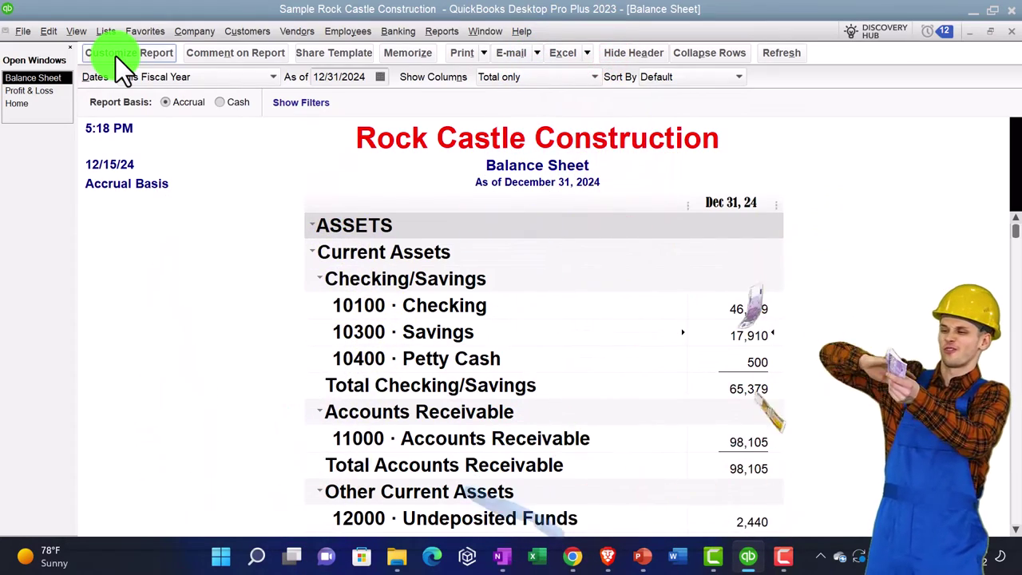
left_click(115, 56)
left_click_drag(541, 143, 541, 163)
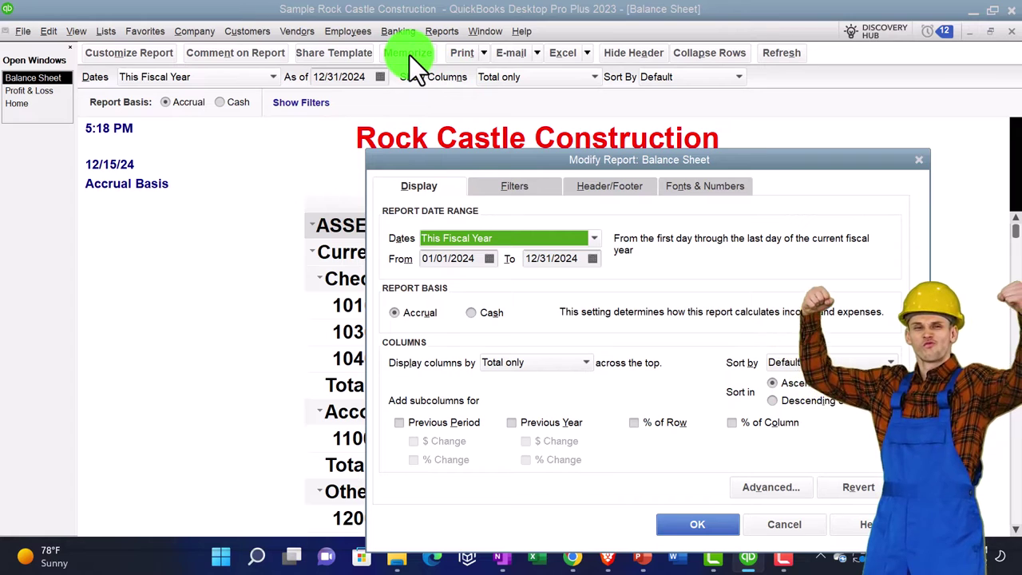
left_click(714, 185)
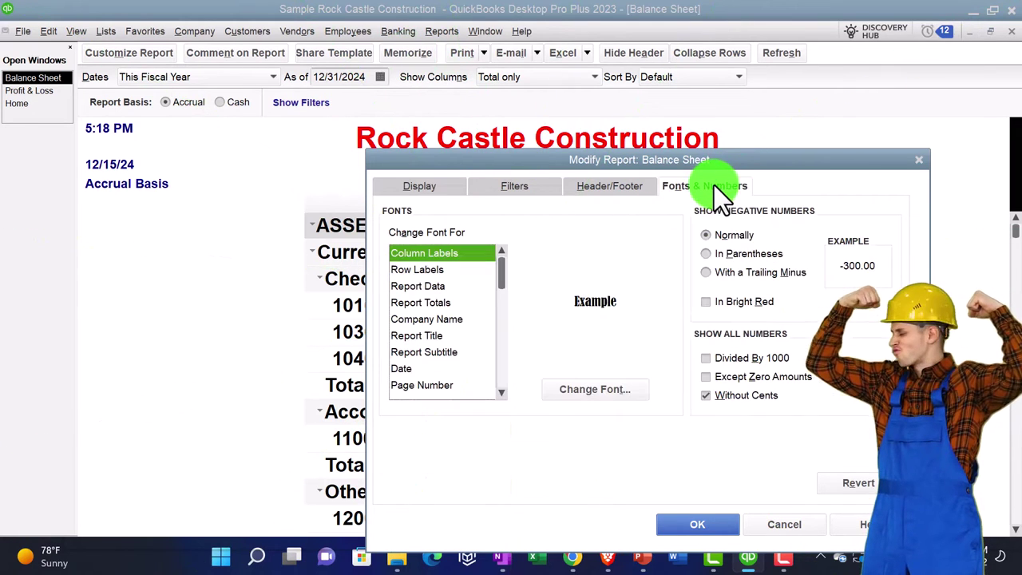
left_click_drag(684, 161, 676, 91)
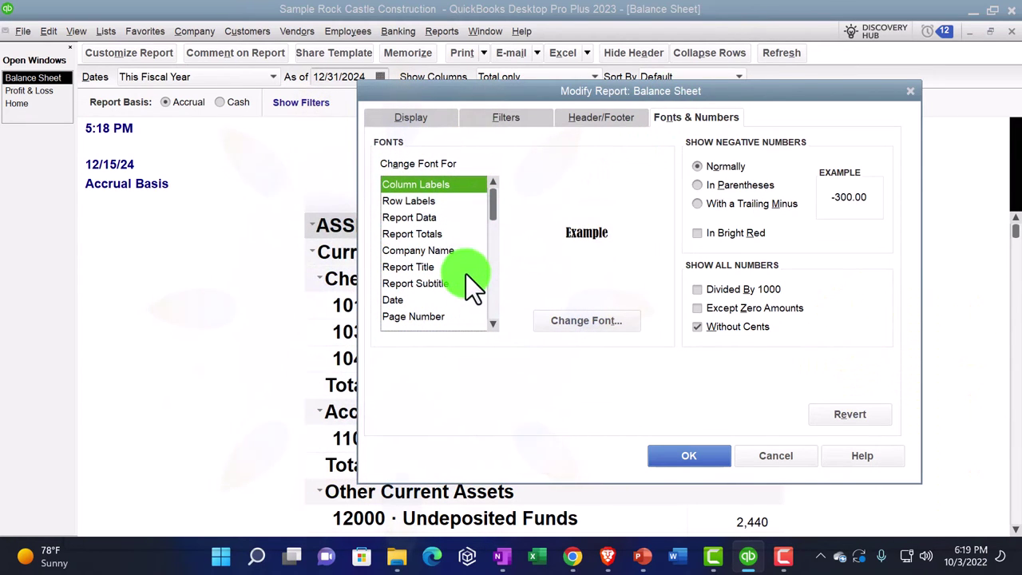
Step: Apply the Strikeout effect to the report date's font only, without changing related fonts, and accept the report settings
left_click(415, 302)
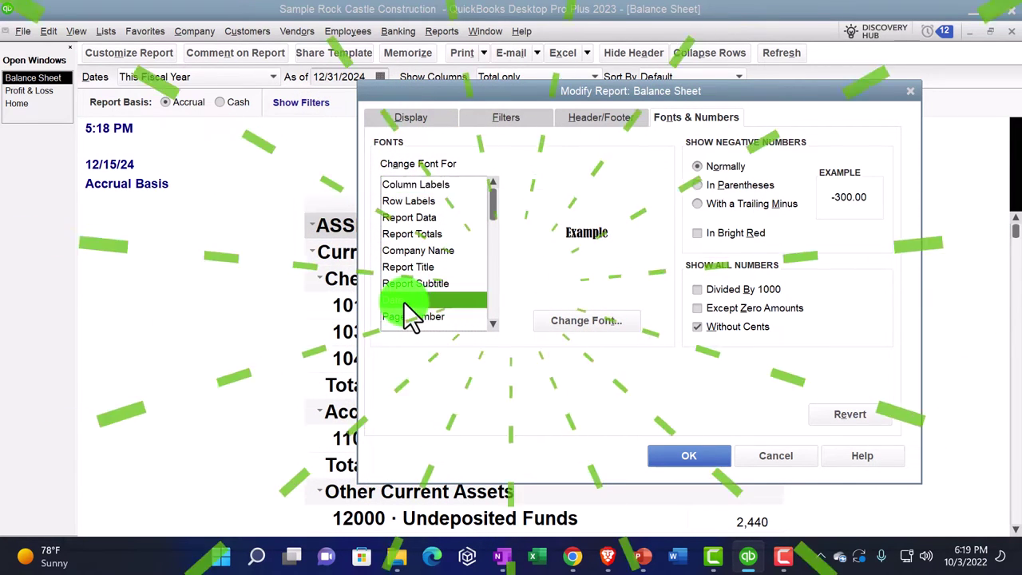
left_click(568, 322)
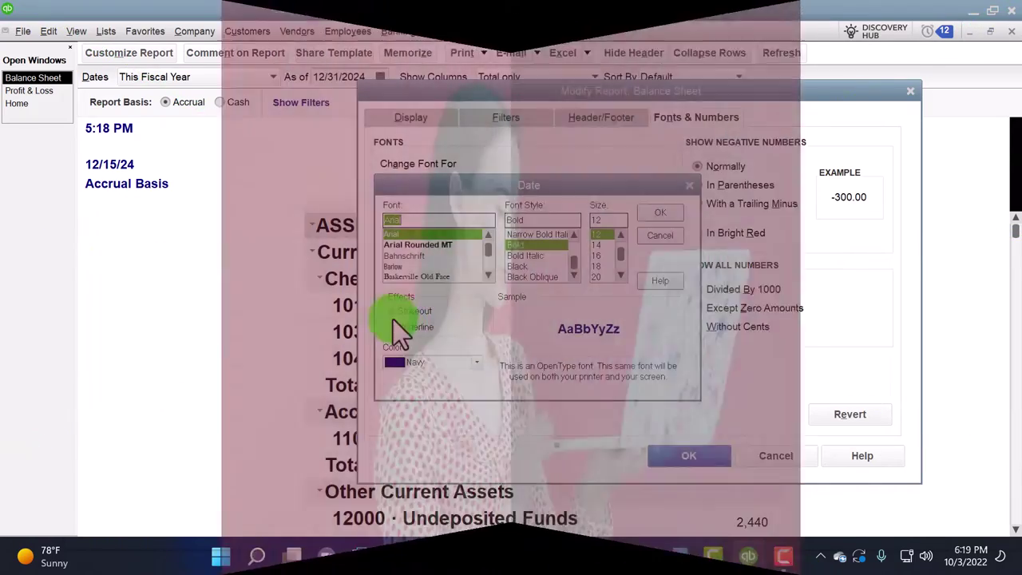
left_click(391, 311)
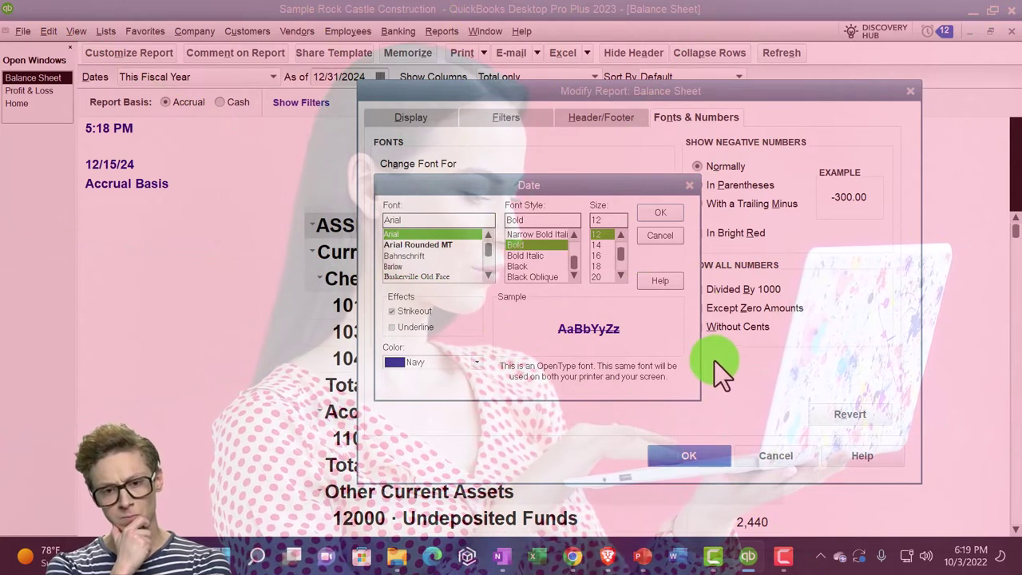
left_click(667, 210)
left_click(511, 173)
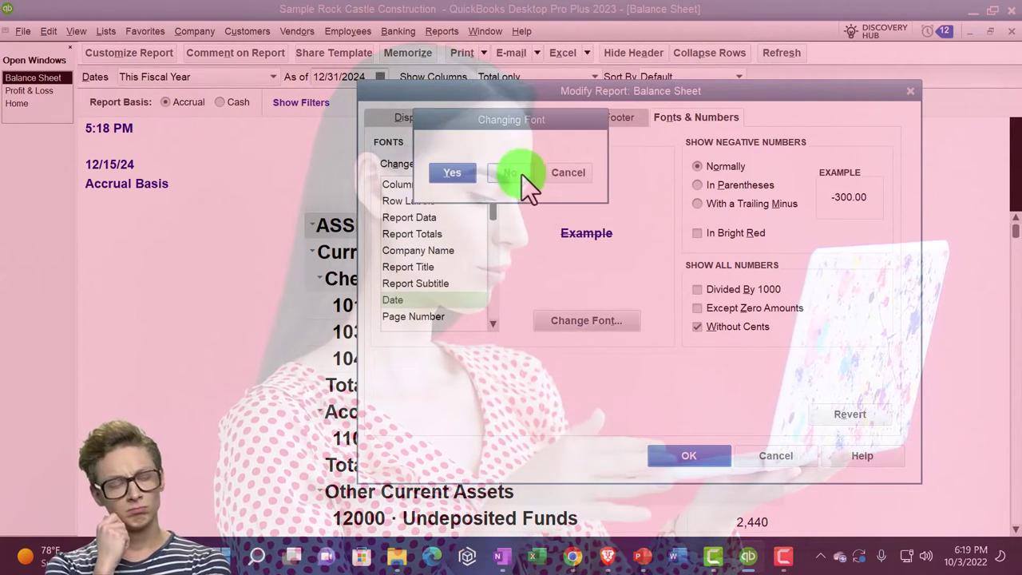
left_click(690, 457)
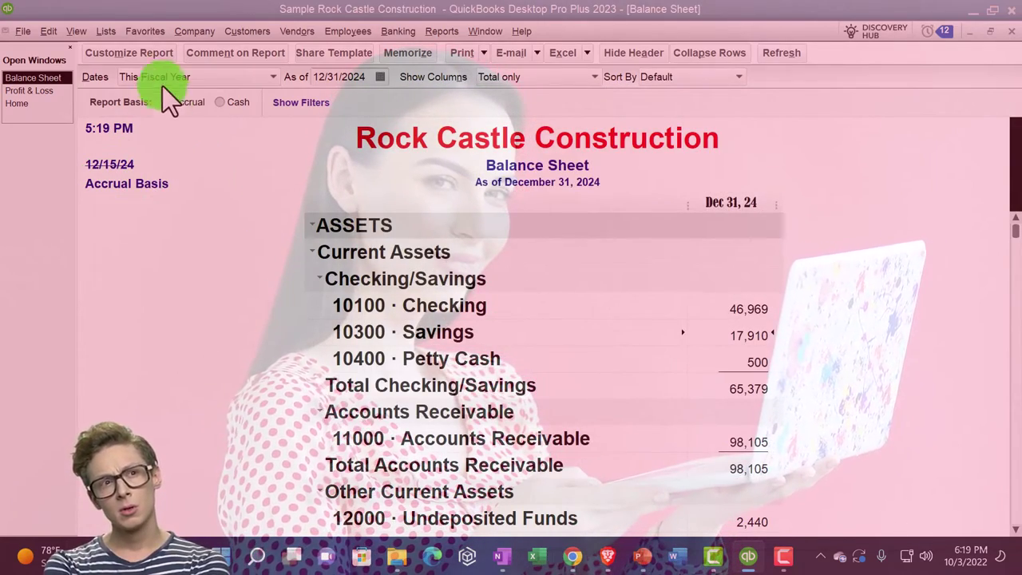
Step: Apply the Underline effect to the Balance Sheet's report subtitle font and accept the report settings
left_click(143, 59)
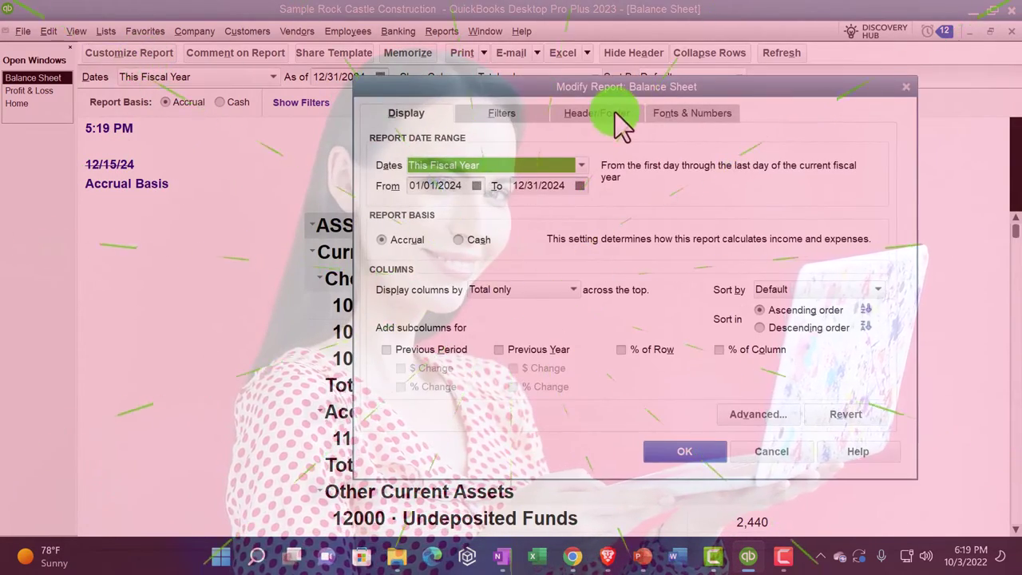
left_click(657, 112)
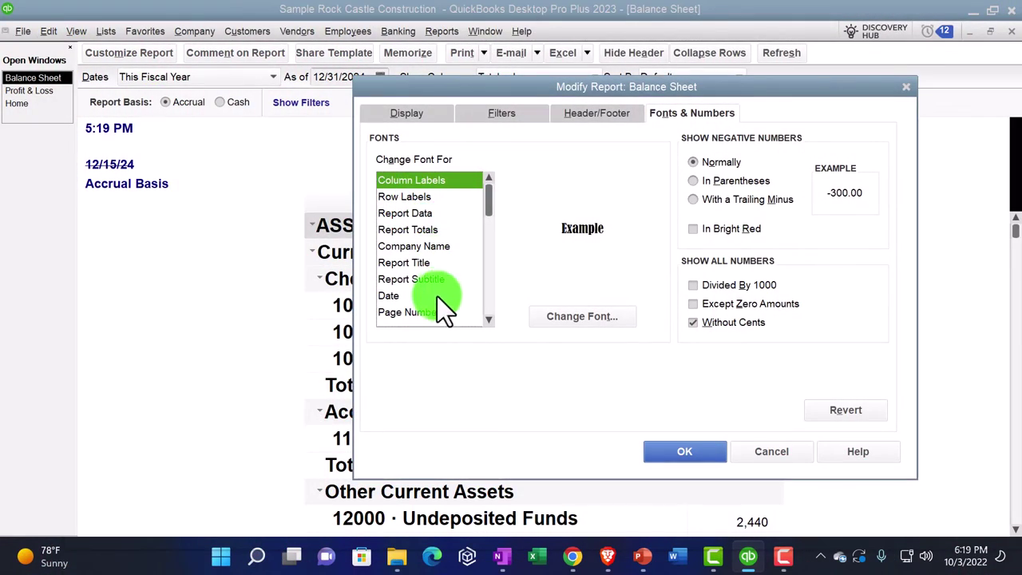
left_click(427, 279)
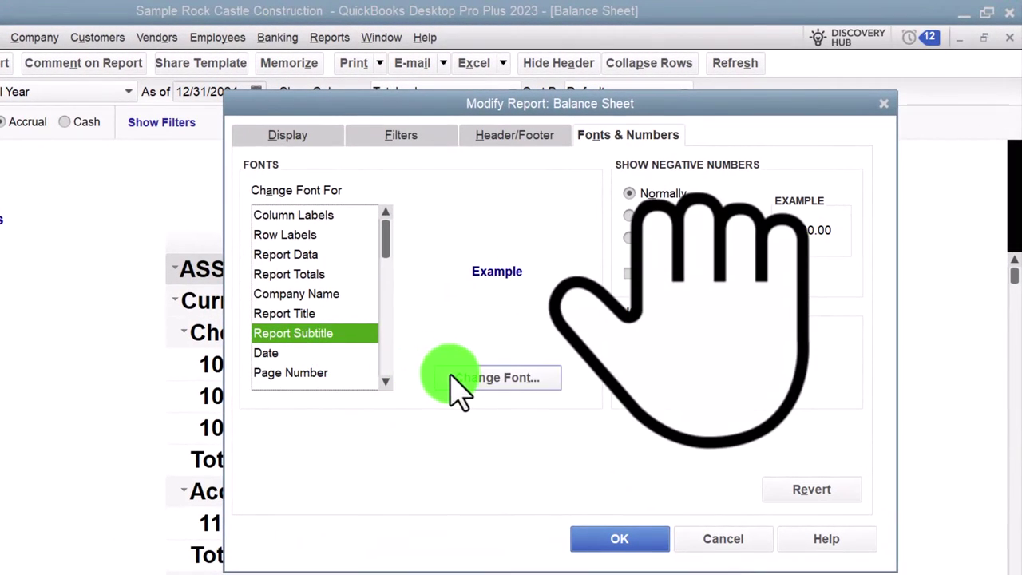
left_click(459, 382)
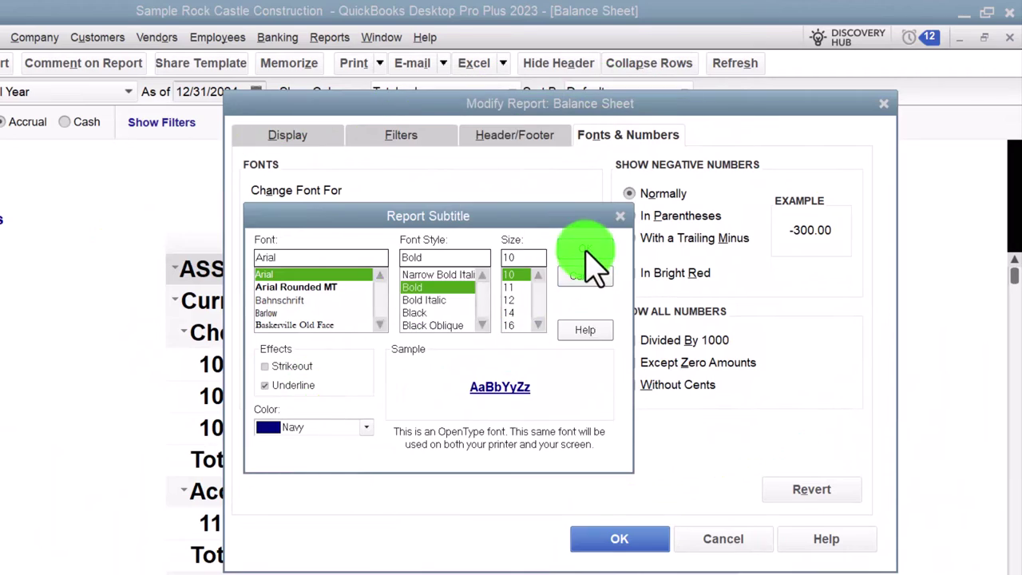
left_click(586, 252)
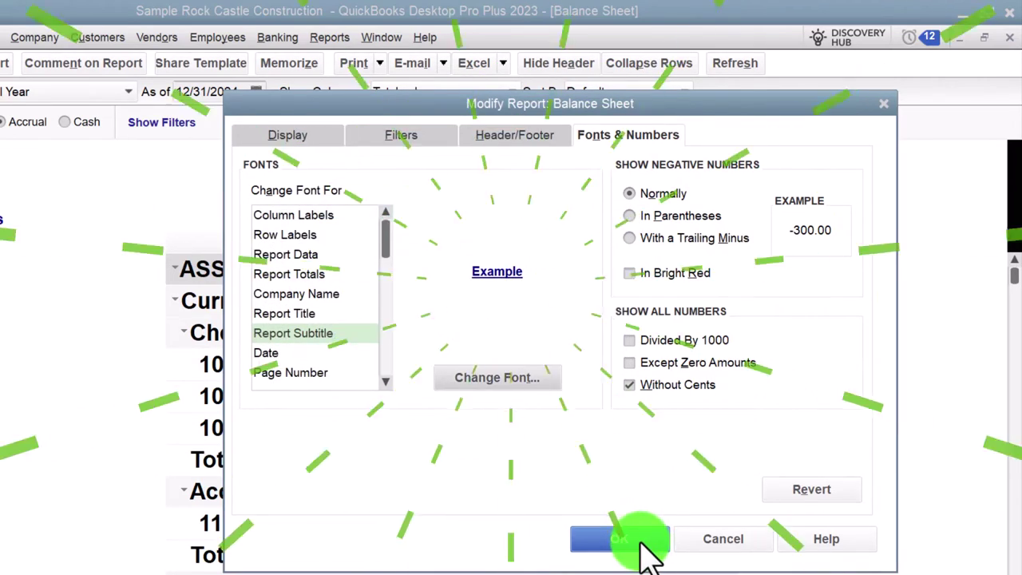
left_click(631, 540)
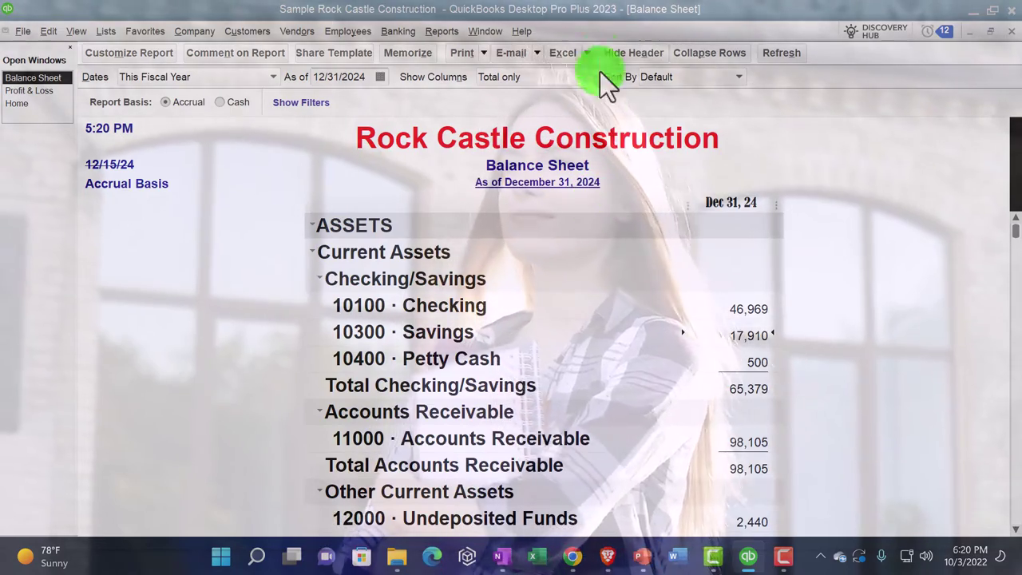
left_click(589, 54)
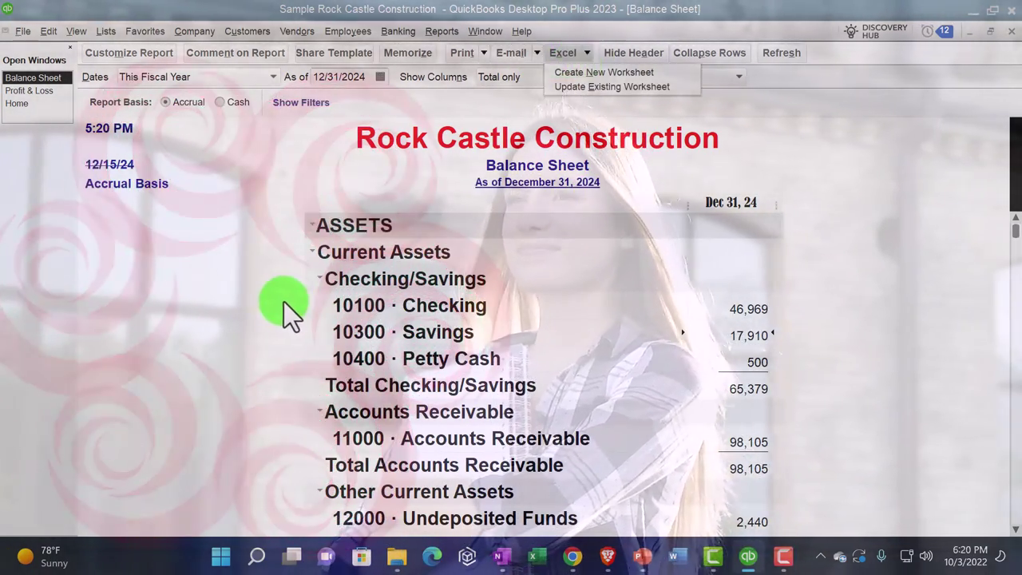
left_click(282, 302)
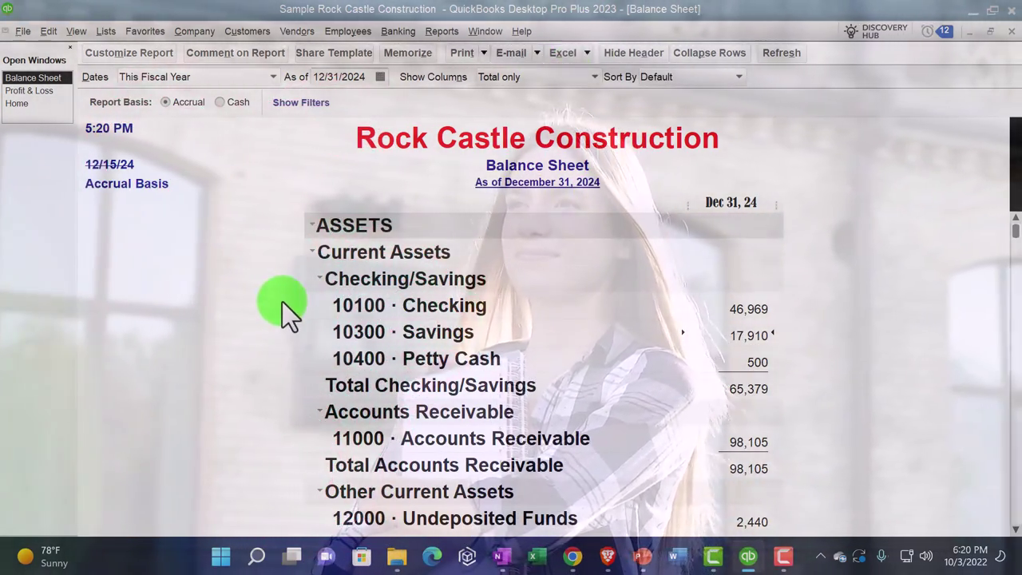